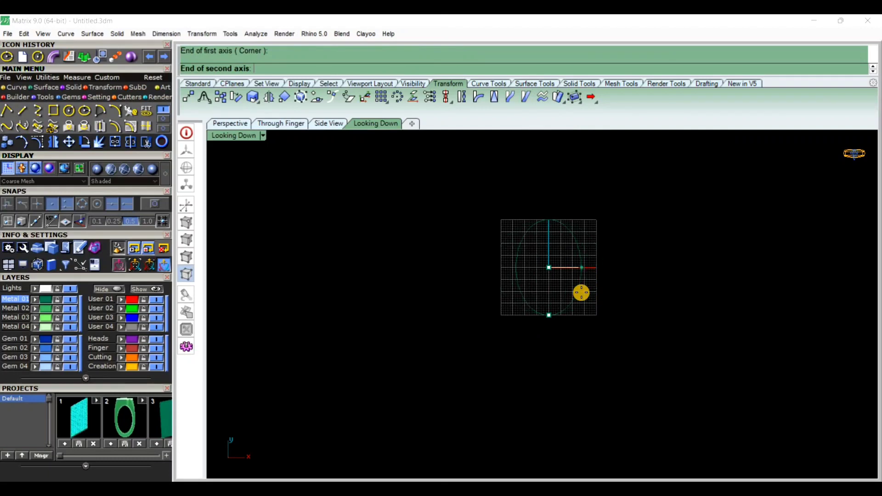
Step: Finish the origin-centred ellipse by setting its shorter second axis along X, keeping the long axis along Y
scroll(581, 293, "up", 5)
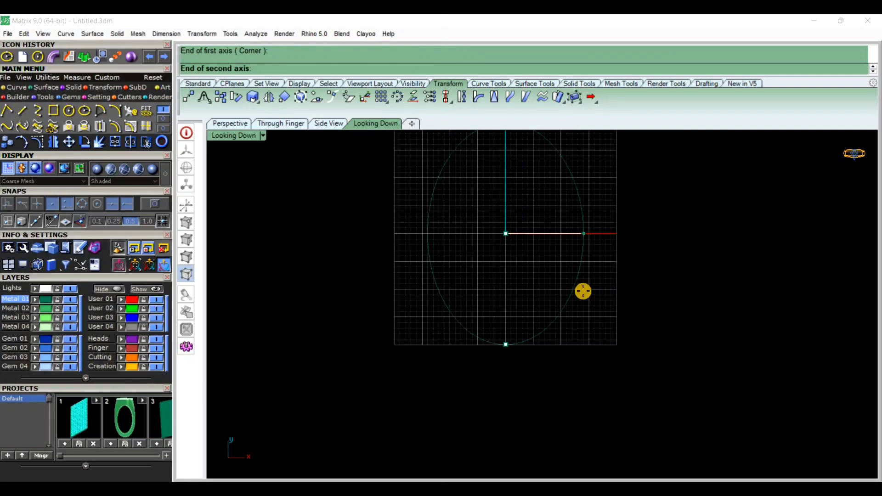
left_click(574, 352)
scroll(574, 351, "down", 8)
scroll(579, 295, "up", 12)
right_click(500, 386)
right_click_drag(507, 324, 509, 303)
Step: Draw a short vertical line from the origin straight up the Z axis to mark the dome height
left_click(22, 111)
left_click(221, 122)
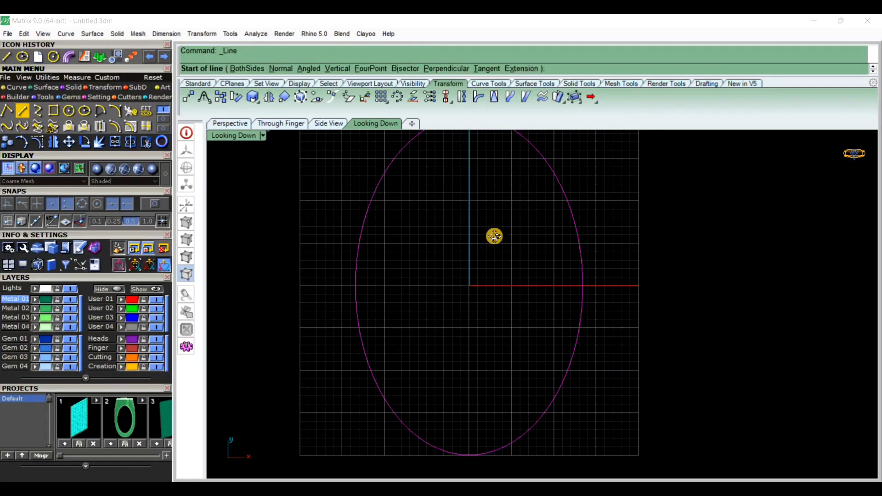
left_click(526, 294)
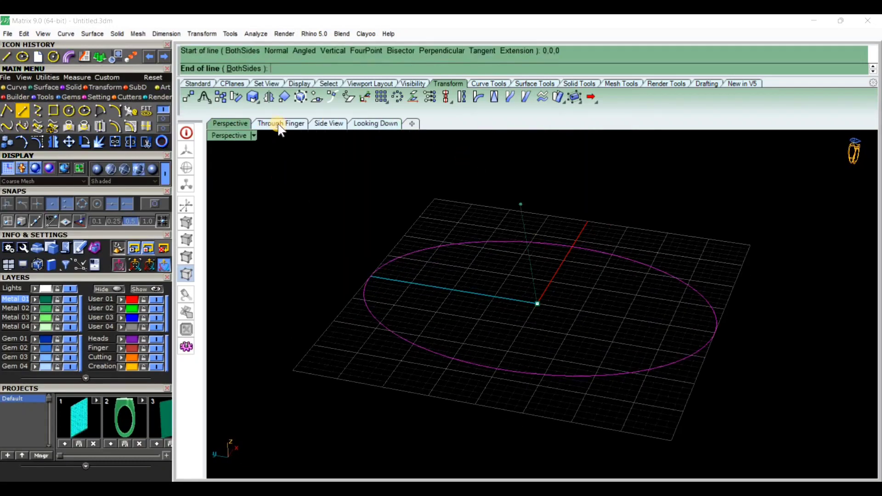
left_click(289, 124)
scroll(544, 287, "up", 8)
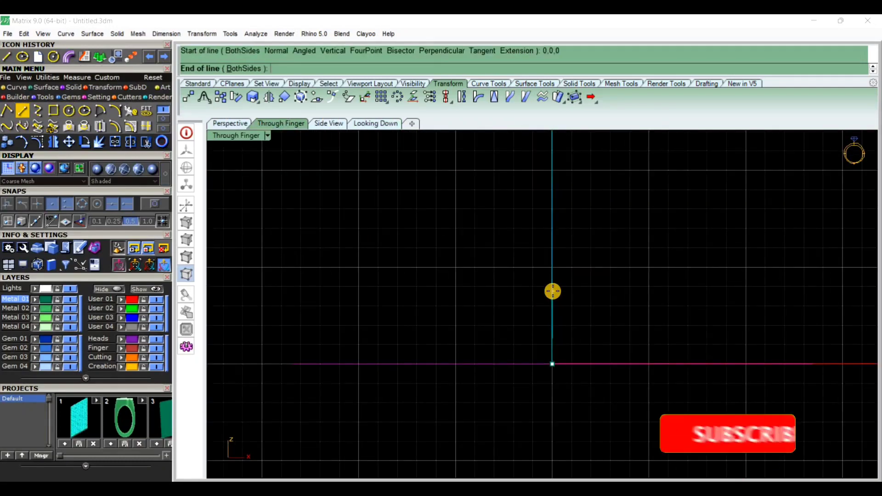
left_click(553, 291)
Step: Draw an arc from the top of the vertical line to the ellipse's X-axis end, with its starting direction horizontal
left_click(230, 123)
right_click_drag(454, 229, 425, 256)
left_click(118, 111)
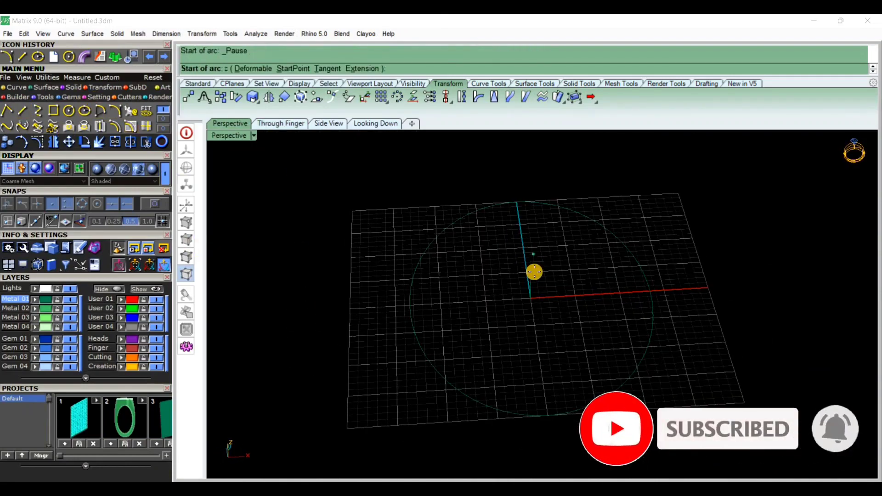
left_click(531, 271)
left_click(375, 123)
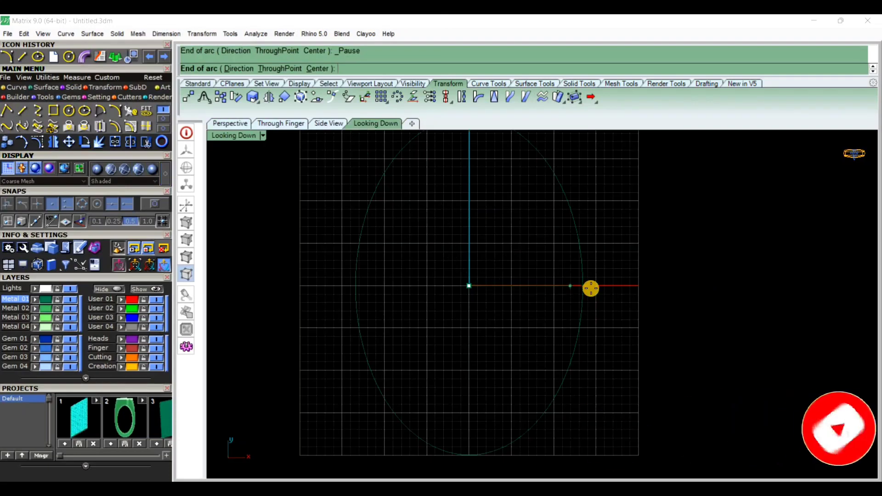
scroll(583, 285, "up", 12)
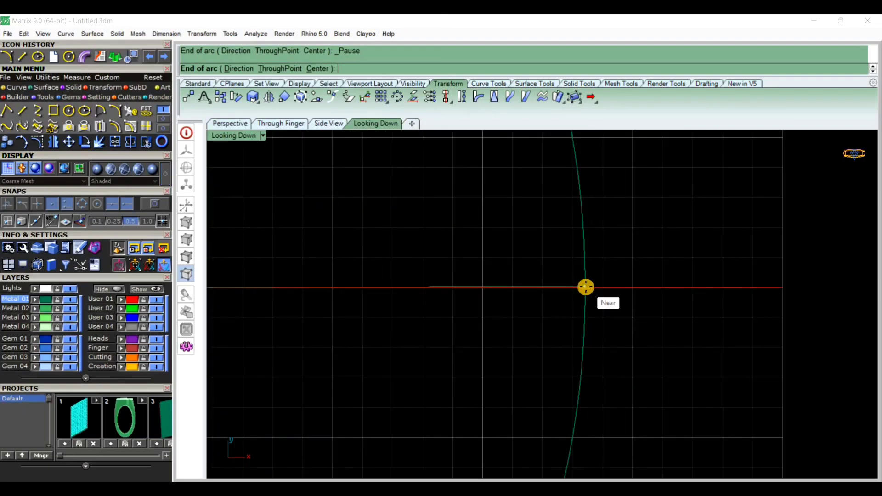
left_click(585, 288)
scroll(585, 288, "down", 8)
left_click(292, 123)
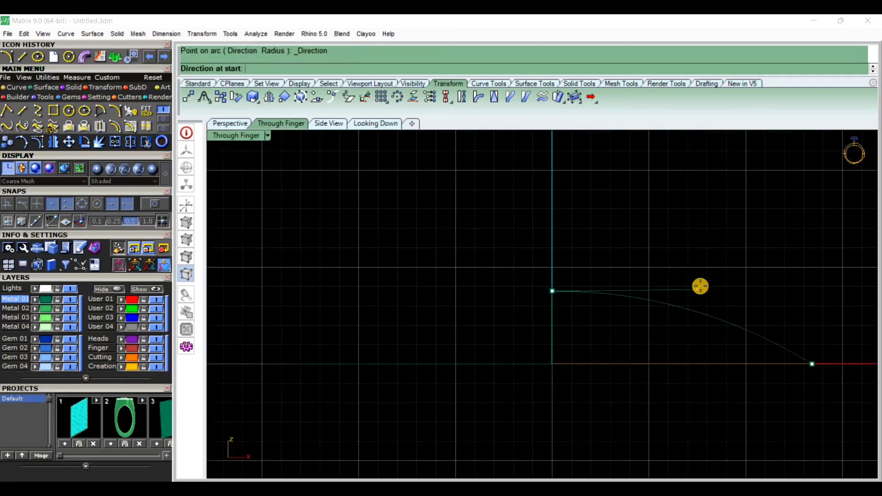
left_click(719, 240)
left_click(240, 122)
right_click_drag(559, 311, 558, 332)
right_click(559, 332)
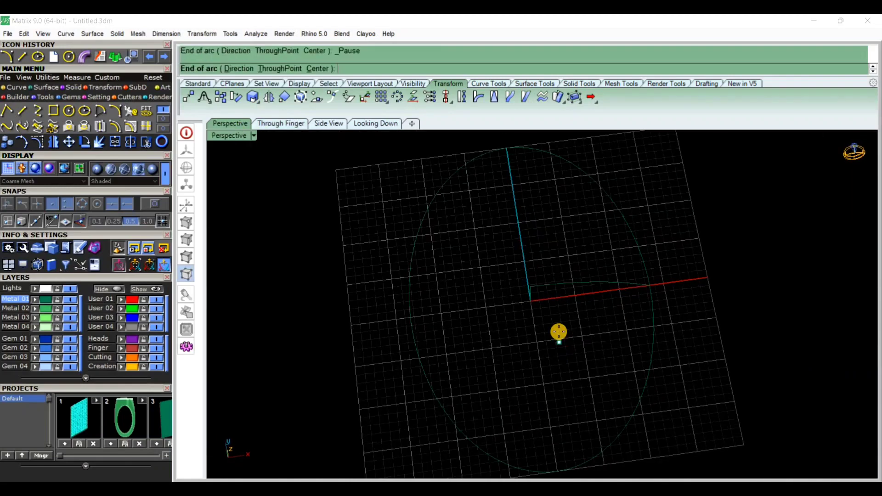
right_click(559, 330)
Step: Try to RailRevolve the arc along the ellipse around an axis starting at the origin
type("rai")
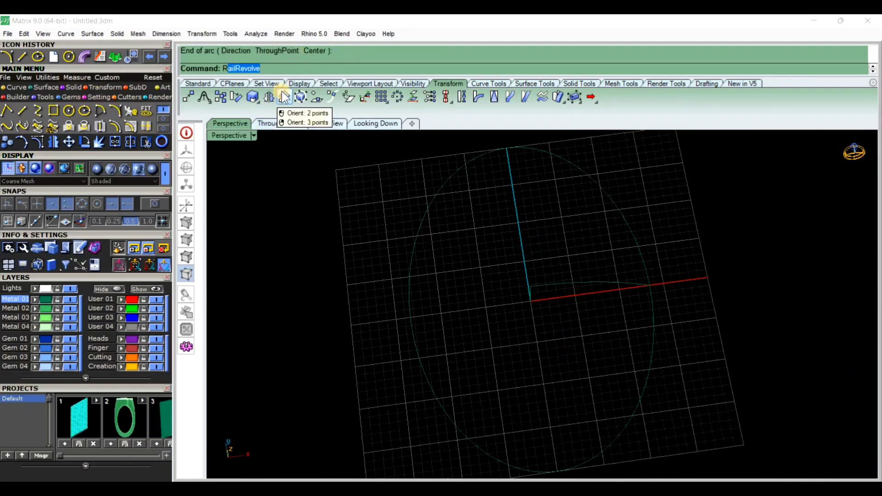
left_click(291, 81)
left_click(594, 284)
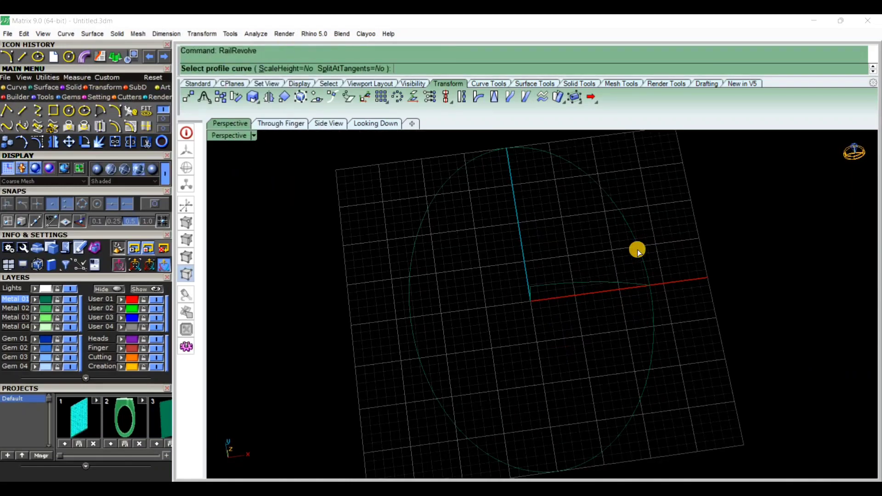
left_click(638, 248)
left_click(533, 307)
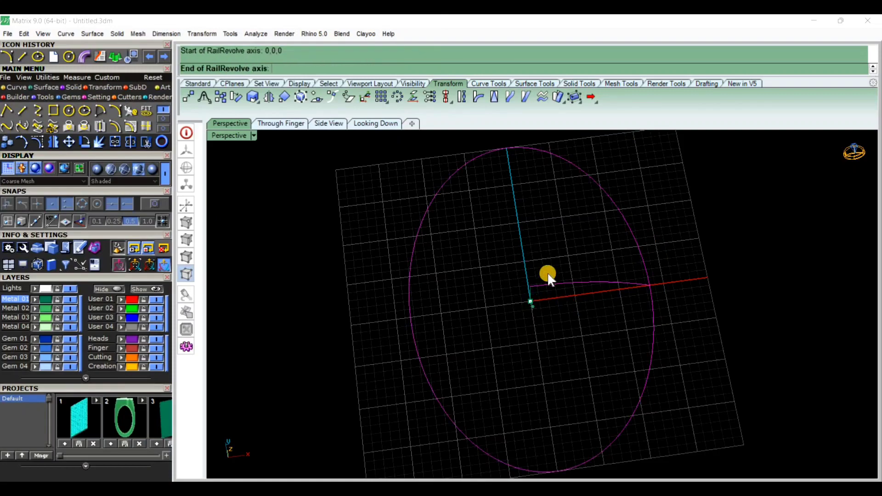
left_click(538, 280)
Step: RailRevolve the arc profile along the ellipse rail, using the vertical line at the centre as the axis
right_click(545, 236)
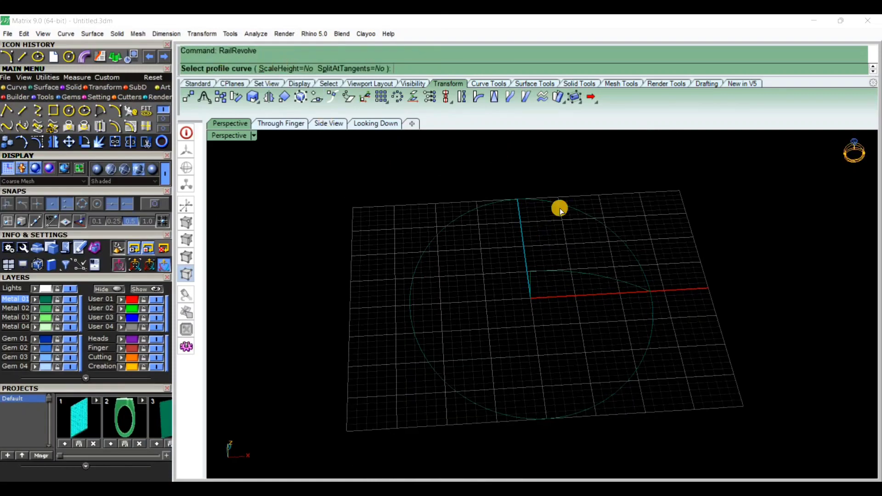
left_click(585, 274)
left_click(623, 238)
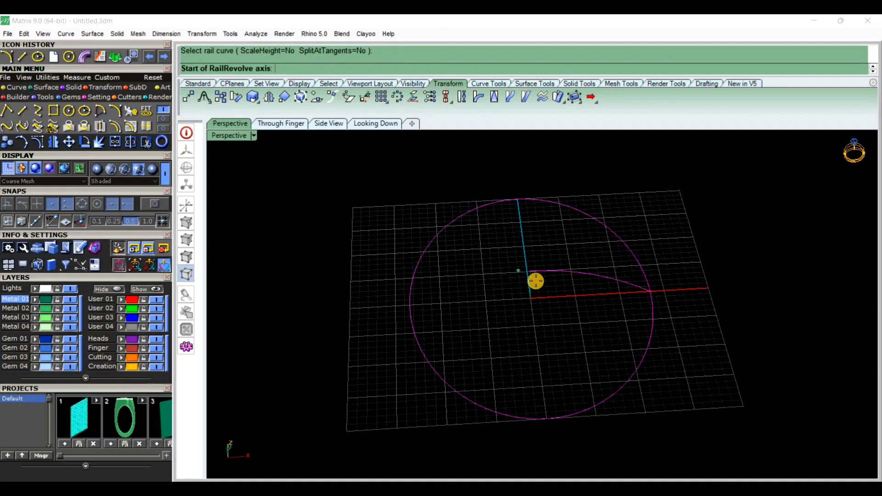
left_click(532, 281)
left_click(529, 272)
right_click_drag(620, 359, 602, 340)
right_click(687, 272)
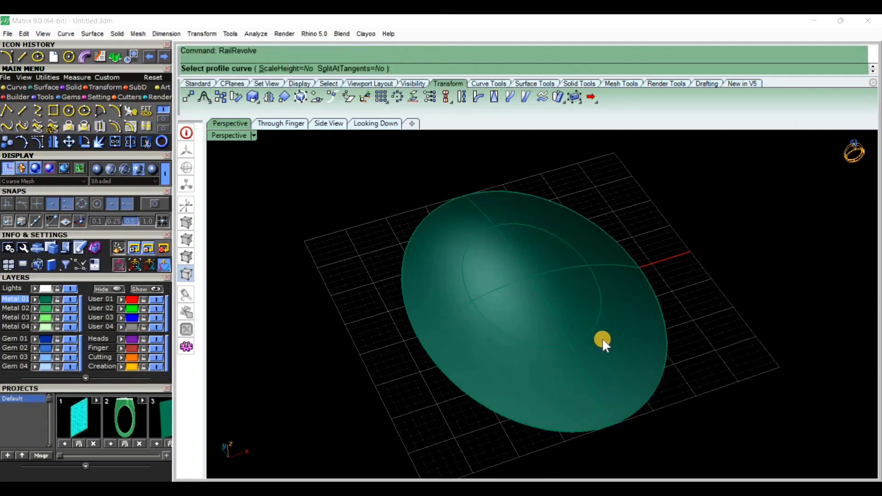
key("Escape")
Step: Move the dome surface to the Gem 04 layer and the three construction curves to User 01, hiding User 01
left_click(600, 338)
right_click(27, 368)
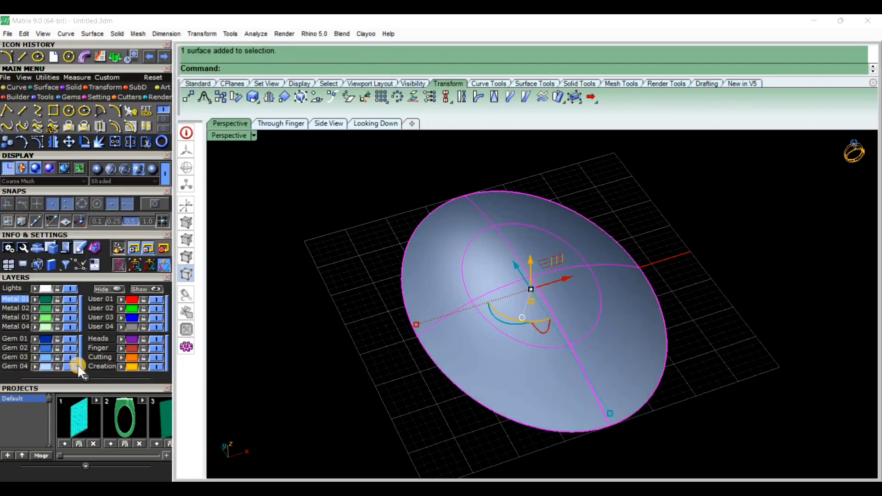
left_click(73, 366)
key("ctrl+a")
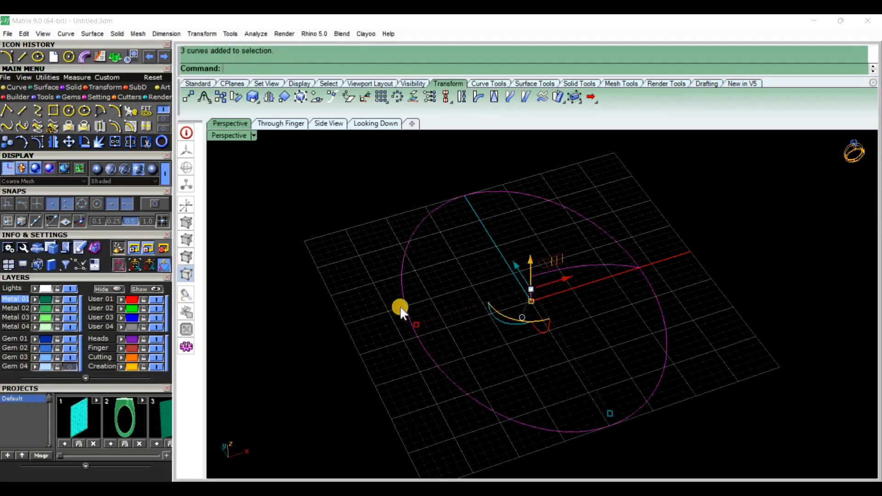
key("Delete")
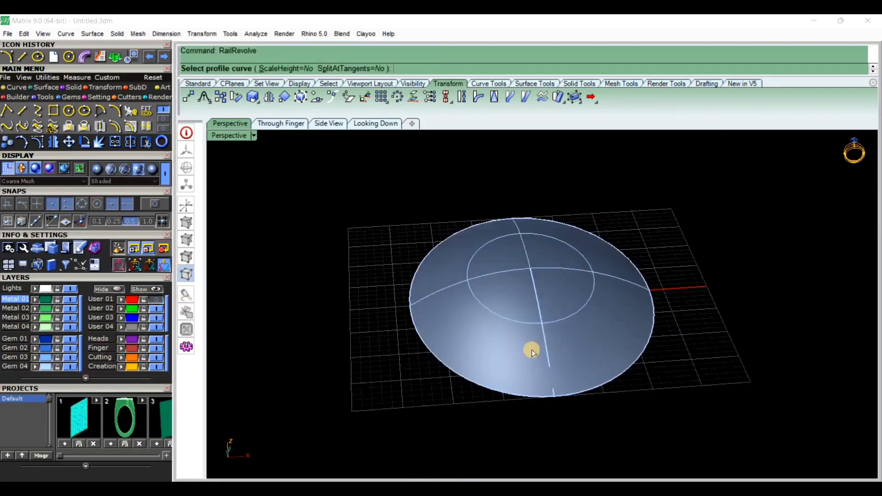
mouse_move(531, 349)
right_mouse_down()
mouse_move(532, 288)
mouse_move(514, 352)
right_mouse_up()
key("Escape")
Step: Create a flattened copy of the dome surface on the base plane, keeping the original dome
key("ctrl+a")
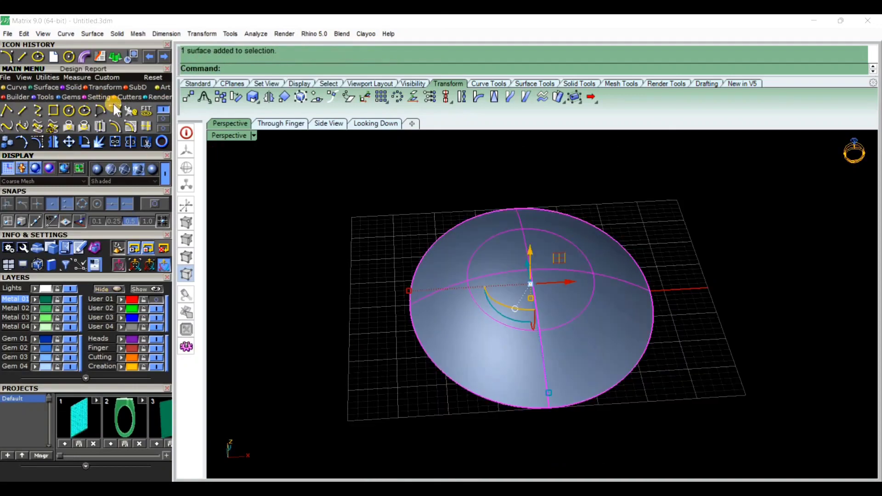
left_click(106, 87)
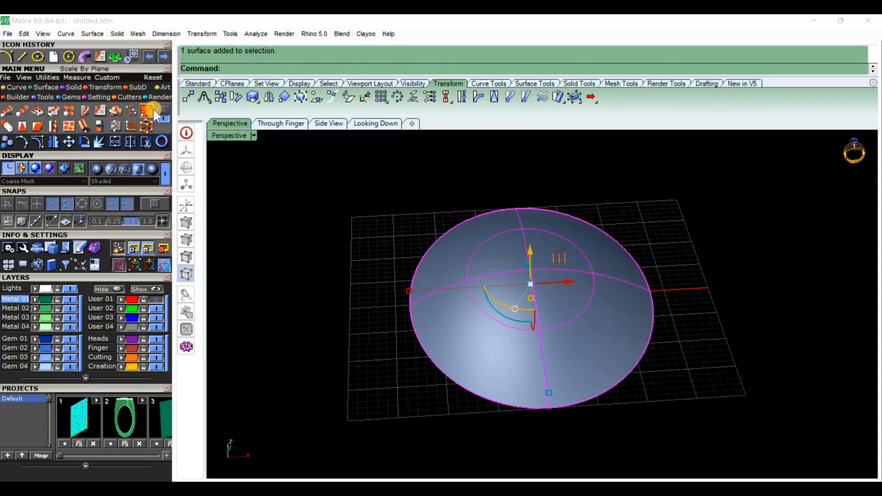
left_click(147, 111)
right_click(461, 180)
right_click_drag(461, 180, 449, 320)
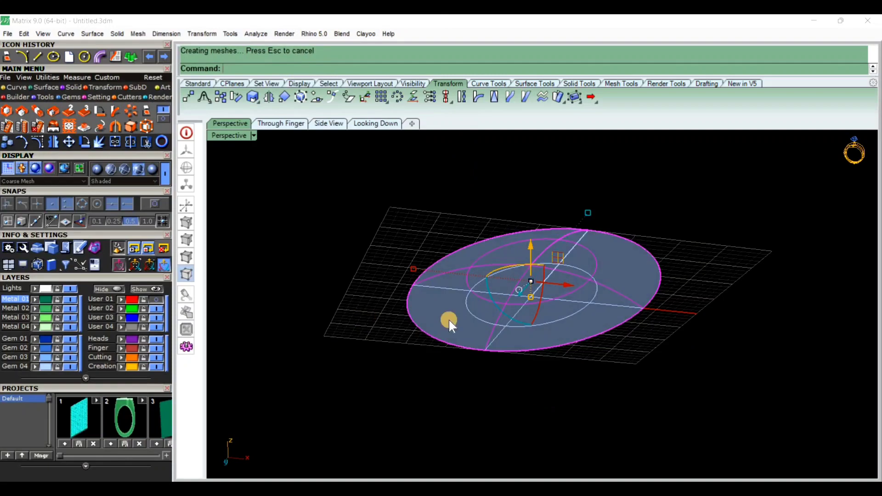
Step: Move the flat oval surface to the User 04 layer and hide both the Gem 04 and User 04 layers
left_click(449, 320)
left_click(121, 327)
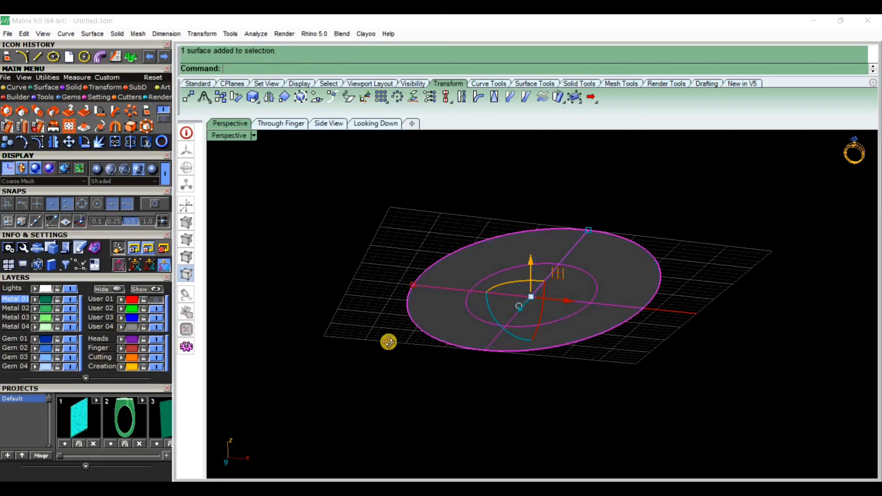
left_click(70, 367)
right_click_drag(389, 342, 405, 413)
left_click(147, 111)
right_click(416, 436)
left_click(157, 327)
right_click_drag(391, 275, 395, 368)
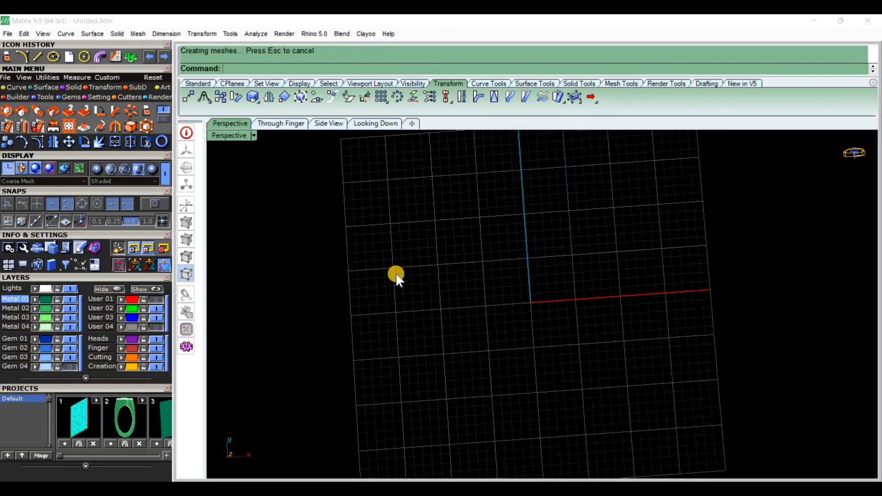
Step: Draw a small inscribed six-sided polygon in the Looking Down view, centred on the origin with one corner on the X axis
key("F1")
scroll(390, 292, "up", 8)
left_click(18, 86)
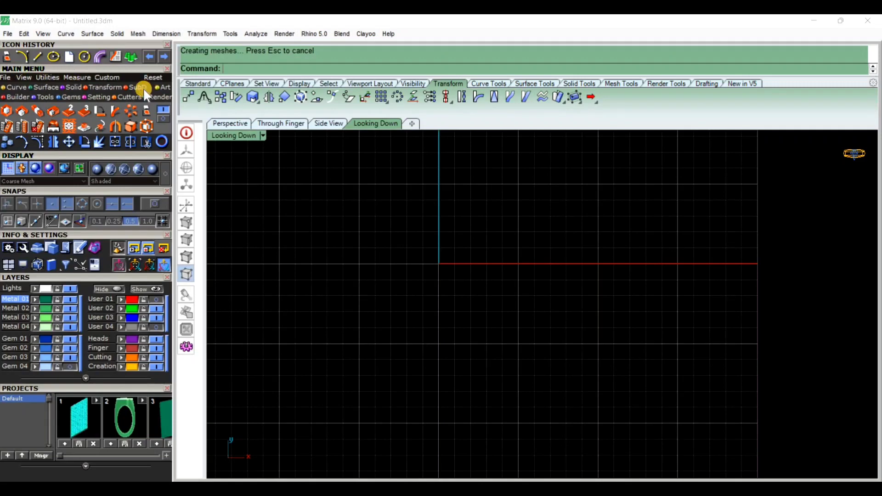
left_click(115, 112)
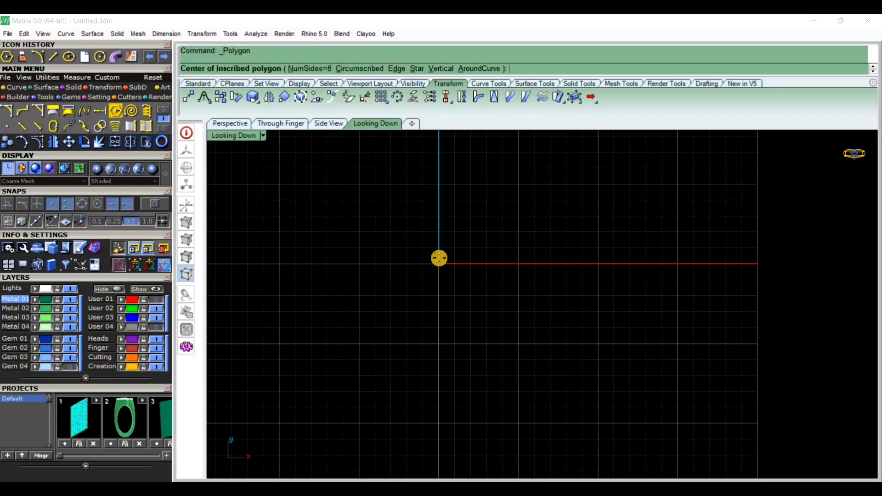
left_click(440, 260)
scroll(492, 256, "up", 5)
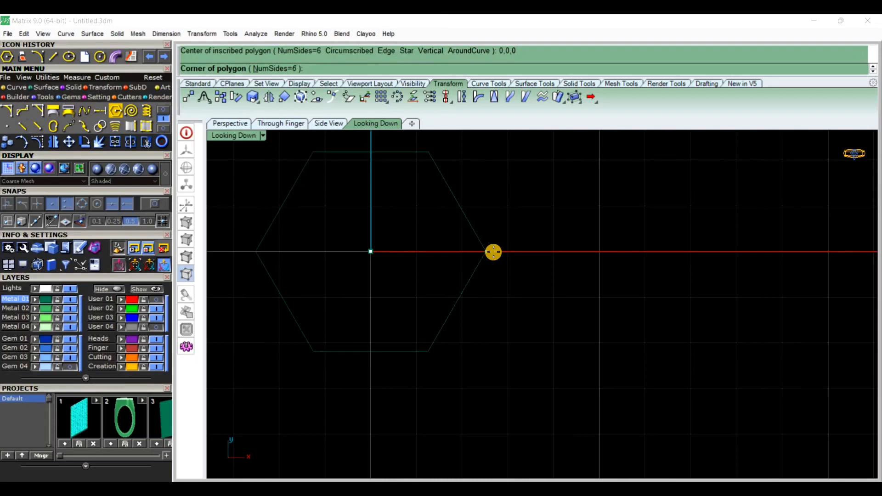
left_click(494, 252)
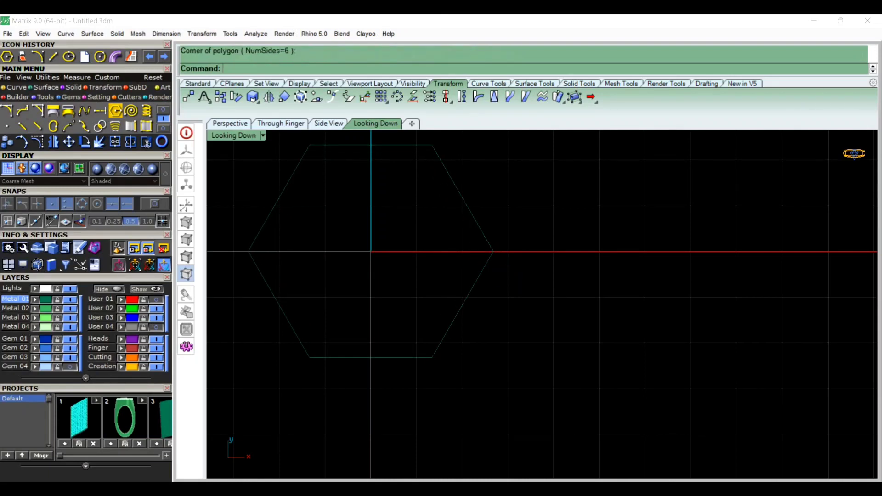
Step: Scale a slightly larger concentric copy of the hexagon from origin point 0,0,0
left_click(92, 88)
left_click(7, 111)
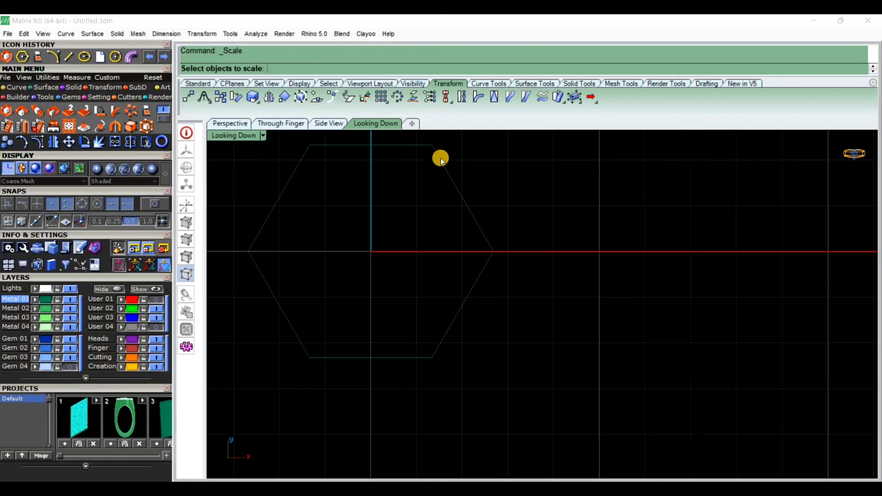
left_click(441, 158)
key("Return")
type("0,0,0")
key("Return")
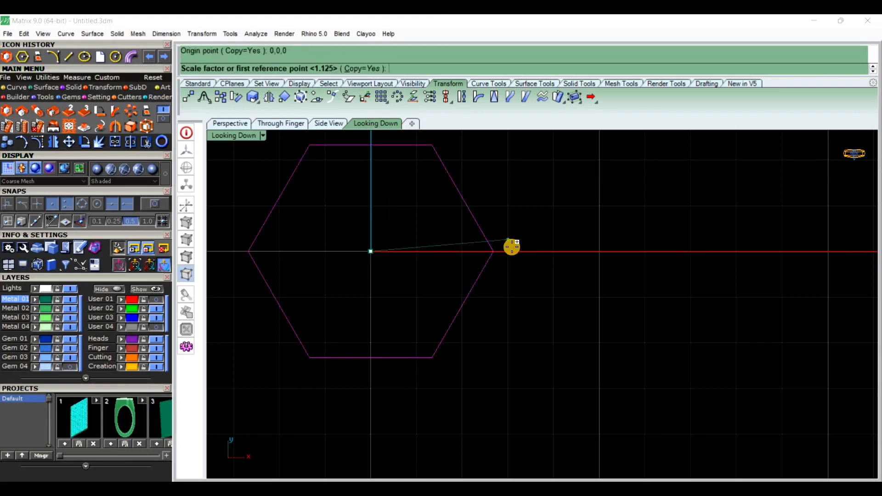
left_click(510, 251)
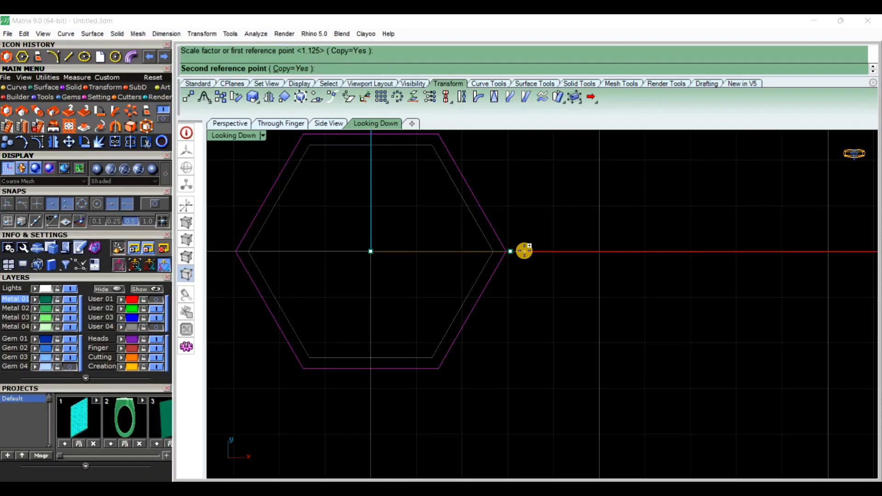
left_click(544, 294)
key("Return")
scroll(510, 290, "down", 2)
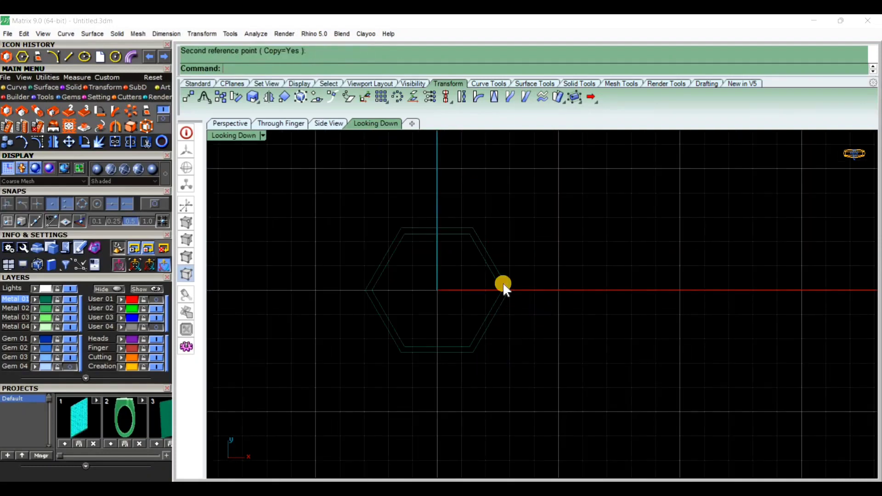
Step: Assign the inner hexagon to the User 02 layer and the outer hexagon to User 03
scroll(399, 310, "up", 8)
left_click(377, 331)
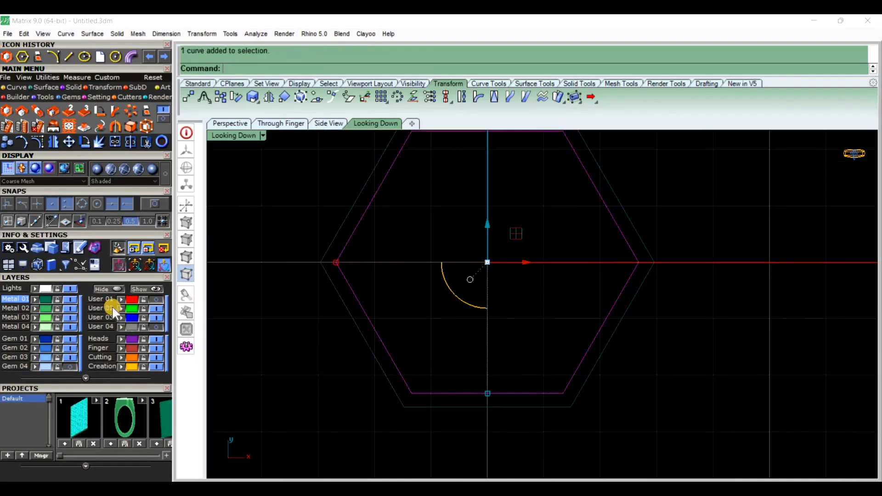
left_click(363, 337)
left_click(122, 317)
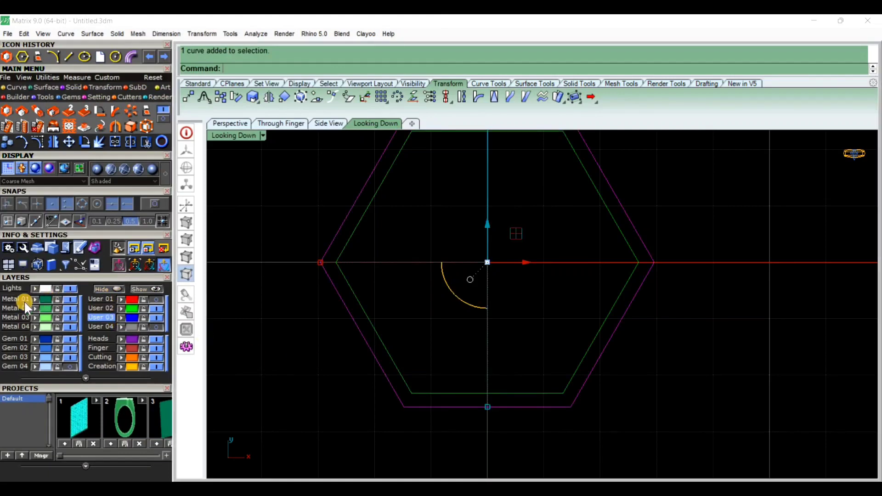
left_click(252, 368)
scroll(474, 333, "down", 4)
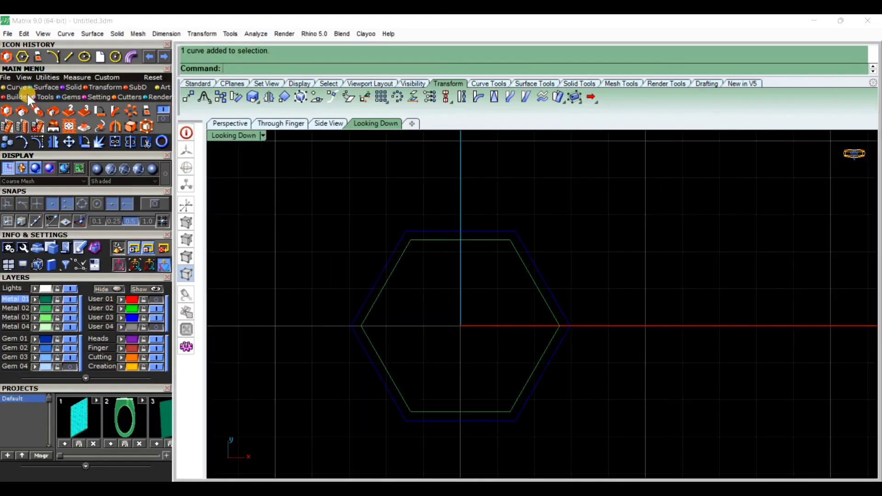
Step: Draw an arc from the origin to the outer hexagon's corner on the X axis, bowing downward as seen in the Through Finger view
left_click(17, 88)
left_click(346, 97)
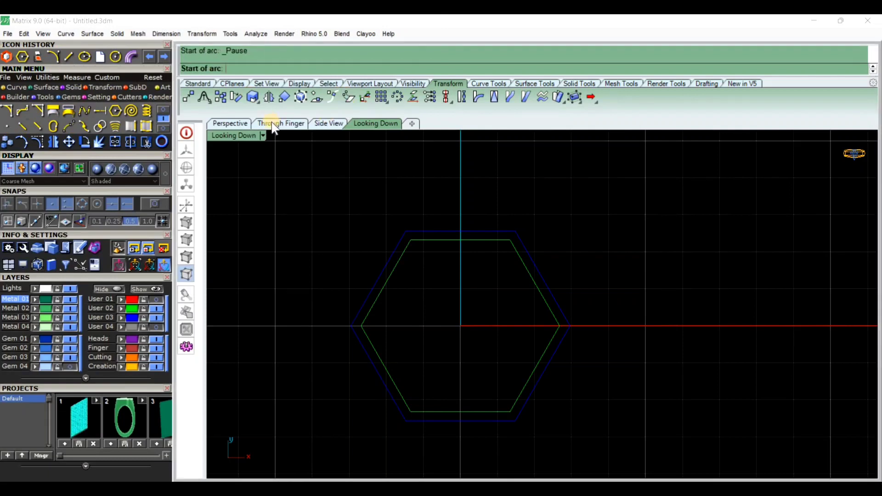
left_click(462, 320)
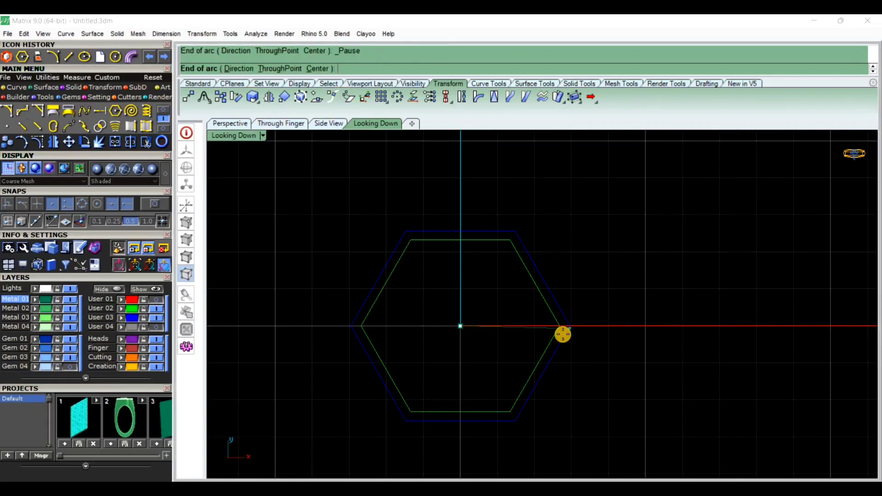
left_click(572, 322)
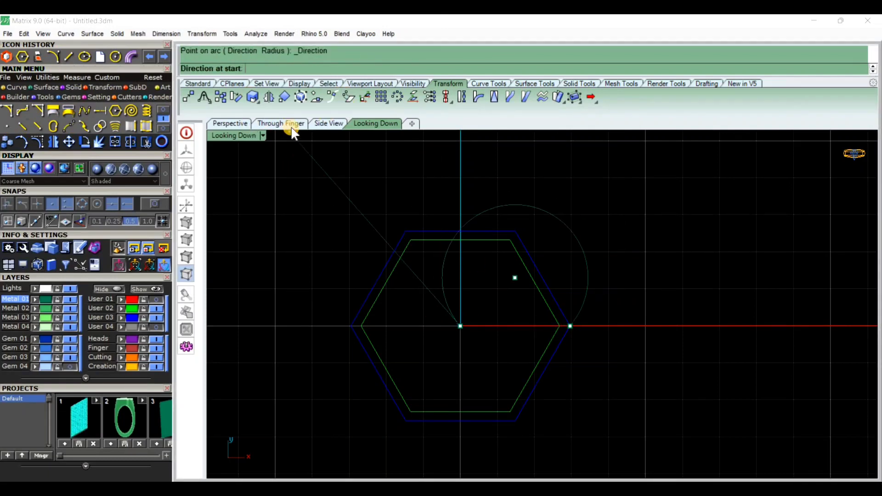
left_click(290, 125)
scroll(587, 382, "up", 6)
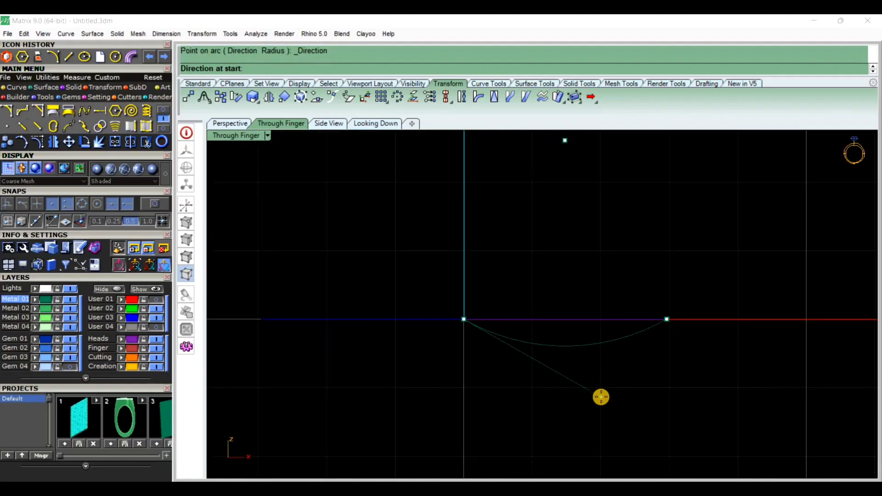
left_click(596, 406)
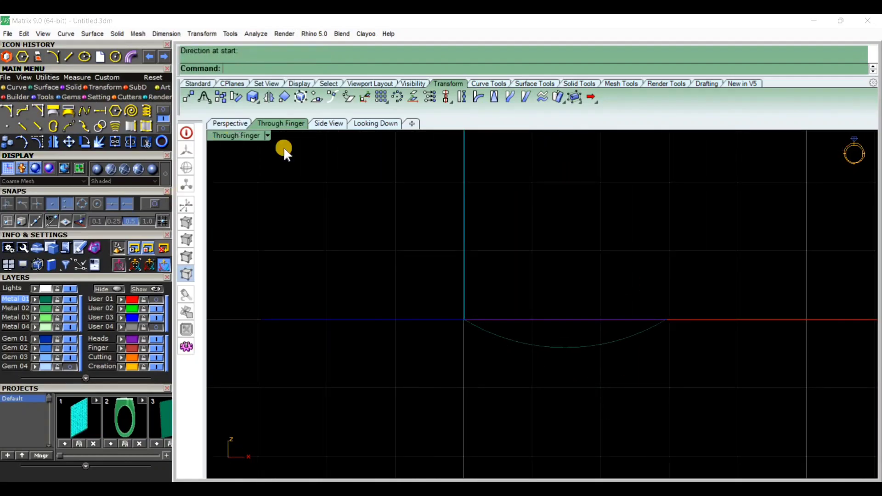
Step: Create a helix around the sagging arc using the AroundCurve option
left_click(230, 124)
scroll(544, 313, "up", 8)
right_click_drag(544, 313, 556, 171)
right_click_drag(550, 281, 547, 328)
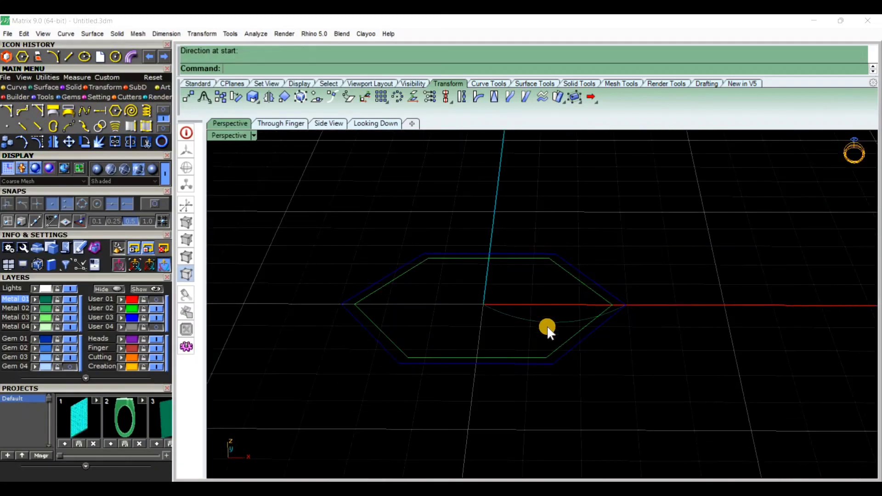
scroll(546, 325, "up", 5)
left_click(563, 341)
scroll(559, 424, "down", 5)
right_click_drag(496, 404, 520, 340)
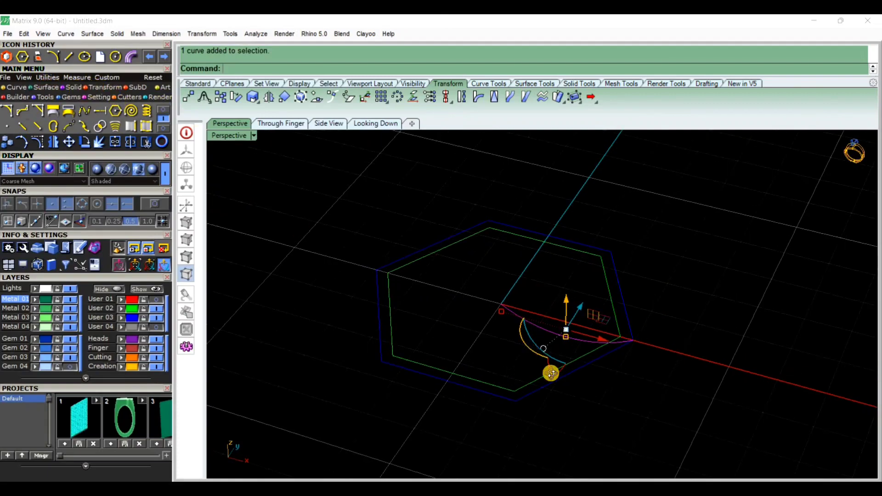
right_click_drag(552, 374, 216, 180)
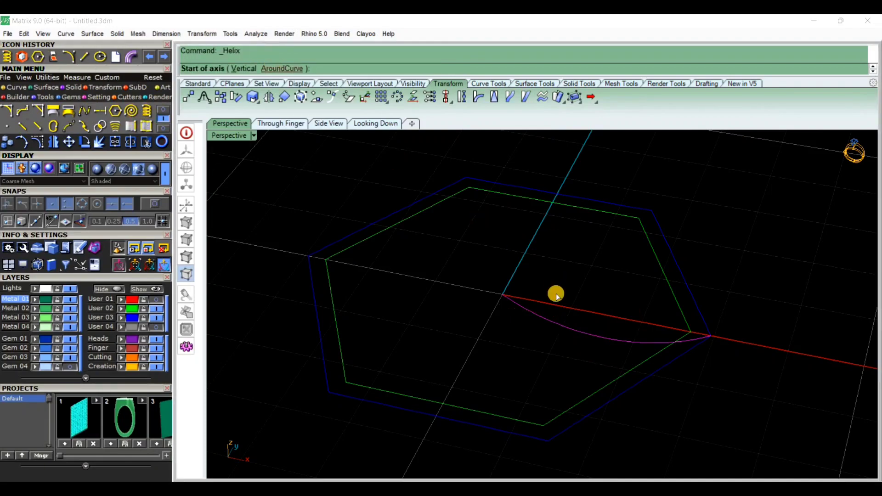
left_click(553, 324)
right_click_drag(527, 283, 548, 258)
right_click_drag(454, 353, 506, 230)
Step: Polar-array the arc and its helix about the hexagon centre with 6 items over 360 degrees
left_click(391, 68)
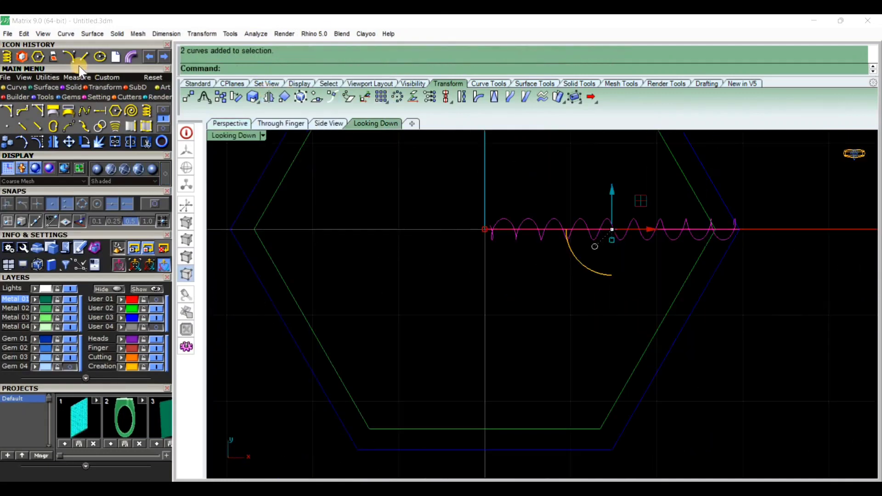
left_click(102, 92)
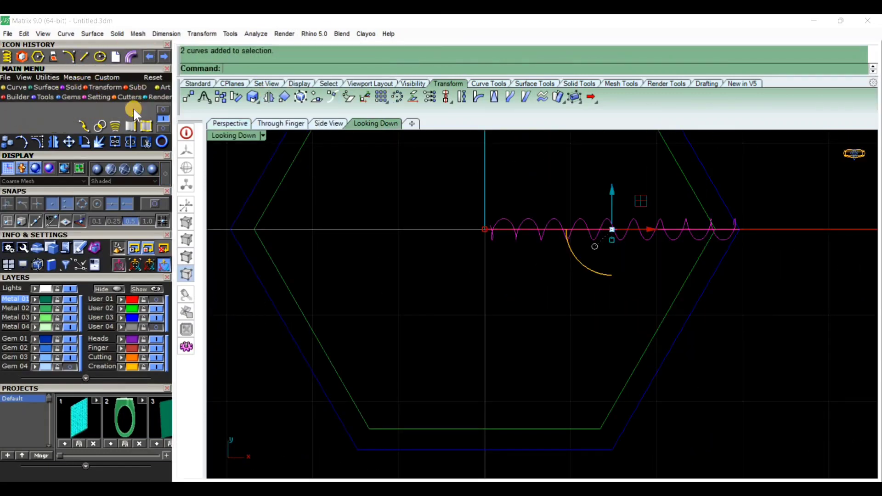
left_click(131, 111)
scroll(541, 294, "down", 3)
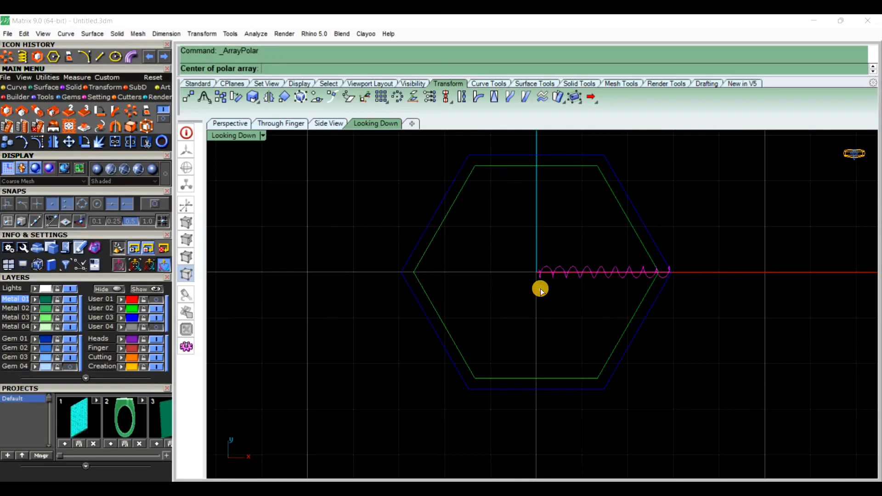
left_click(540, 289)
key("Return")
key("Return")
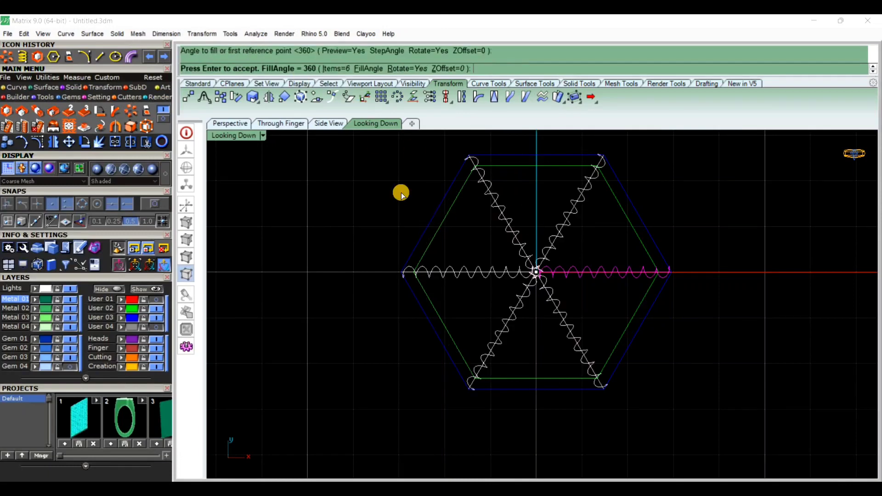
key("Return")
Step: Select all the arcs and helixes inside the hexagon and assign them to the Creation layer
left_click(246, 121)
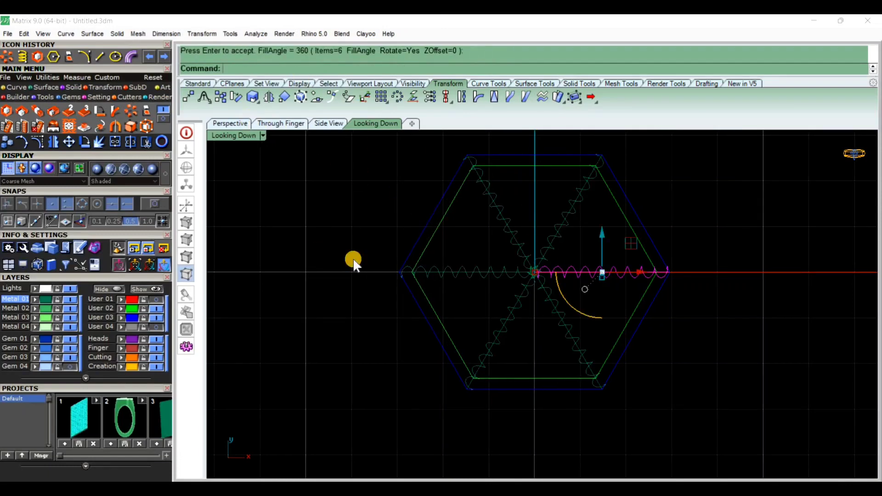
right_click_drag(354, 257, 552, 252)
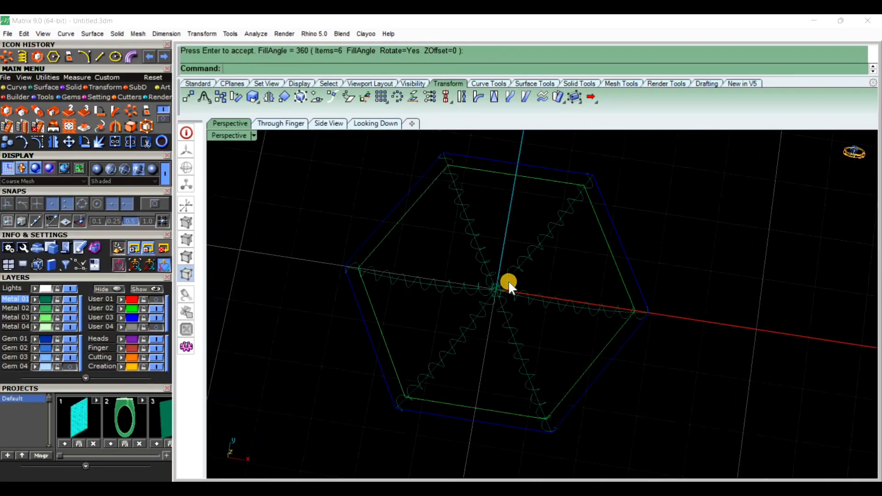
right_click_drag(508, 286, 440, 362)
left_click(509, 325)
scroll(509, 325, "down", 8)
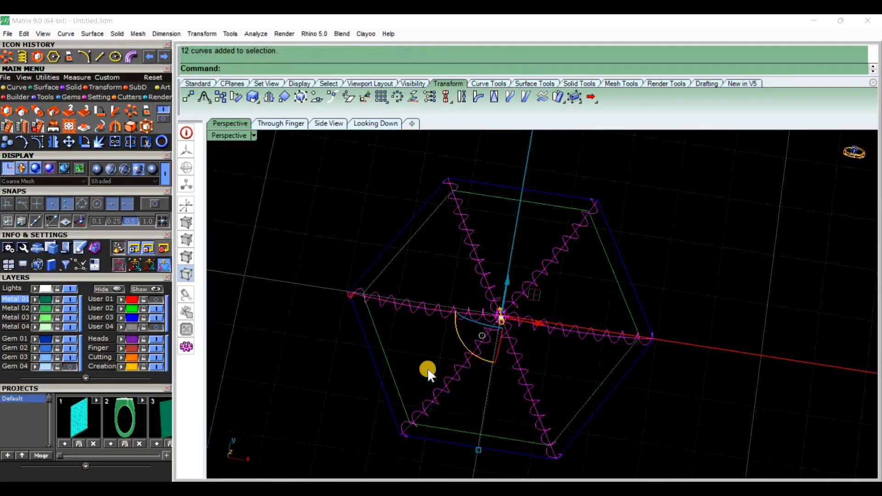
left_click(524, 240)
right_click_drag(483, 333, 493, 271)
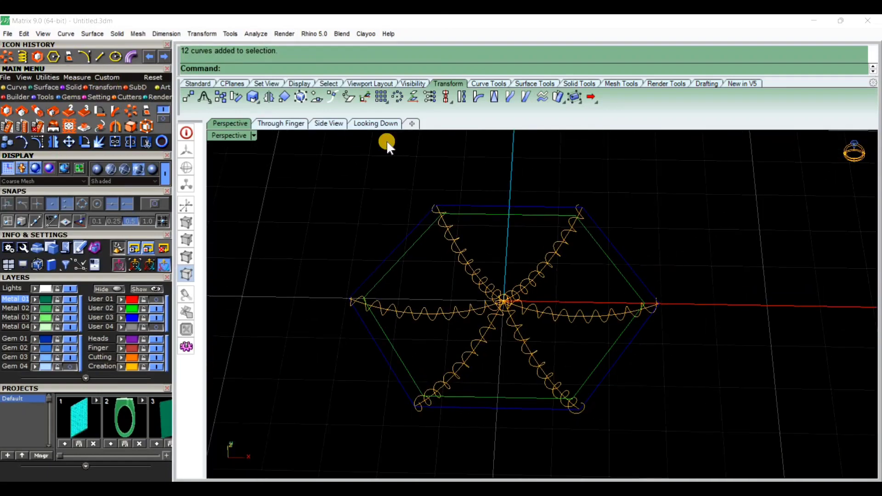
Step: Create a sphere at 0,0,0 with a diameter of .7 where the six helixes meet
key("F1")
left_click(73, 87)
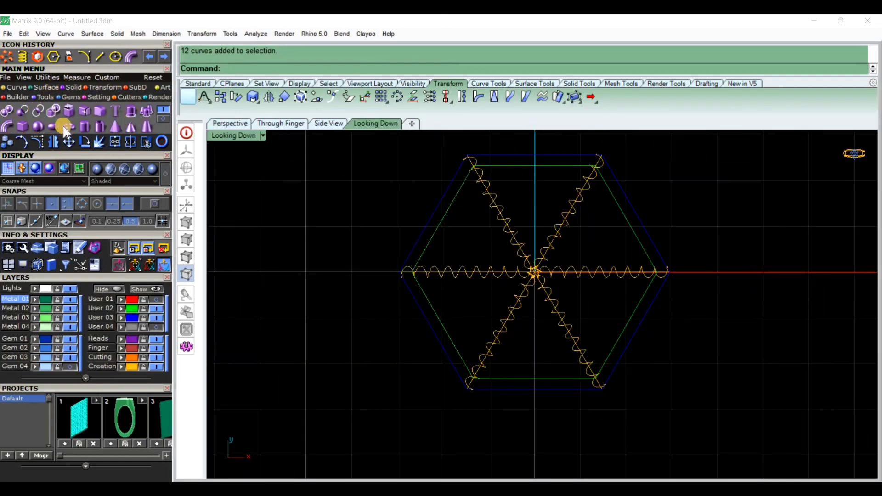
left_click(536, 269)
scroll(537, 271, "up", 10)
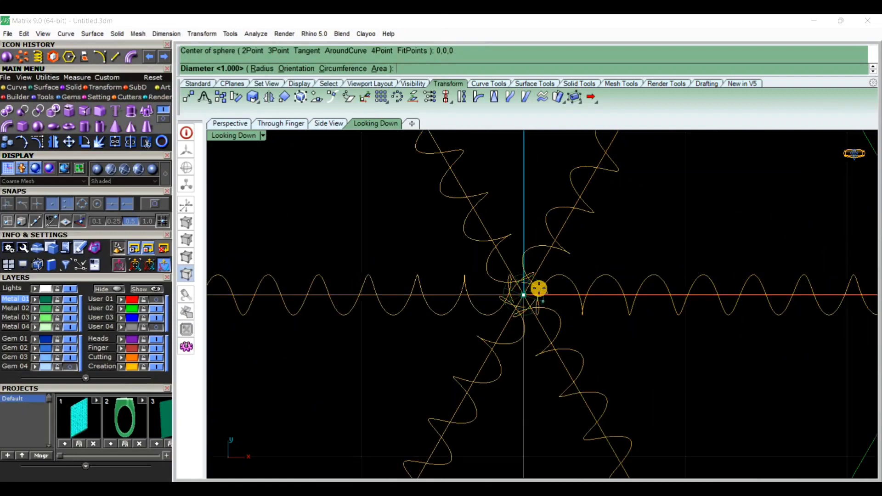
type("7")
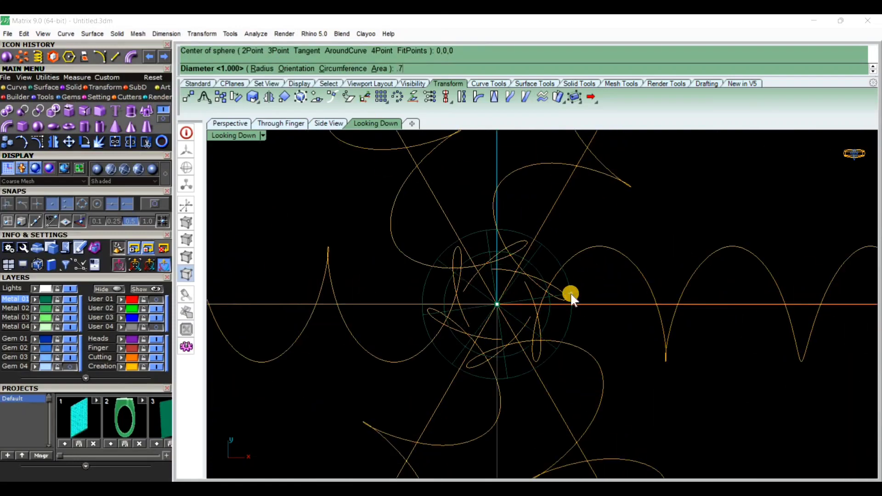
key("Return")
Step: Raise the central sphere slightly along the vertical axis
left_click(233, 126)
right_click_drag(408, 334, 464, 295)
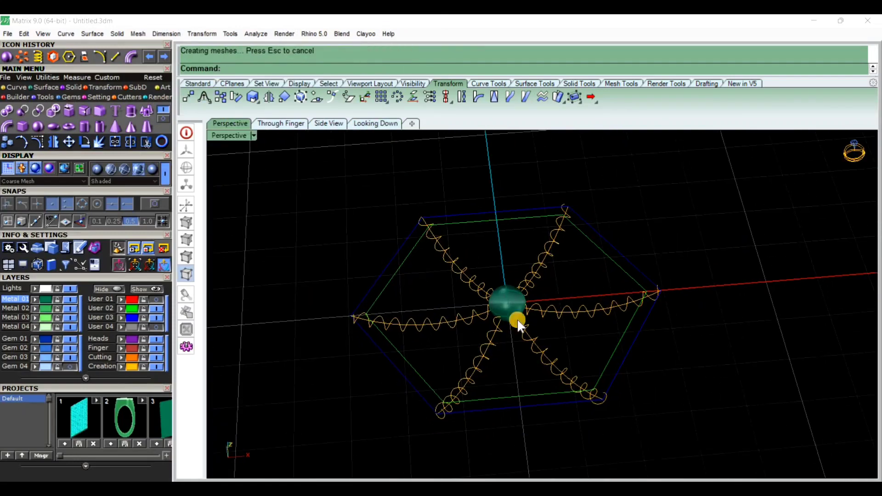
scroll(517, 289, "up", 10)
left_click(512, 275)
right_click_drag(555, 193, 618, 135)
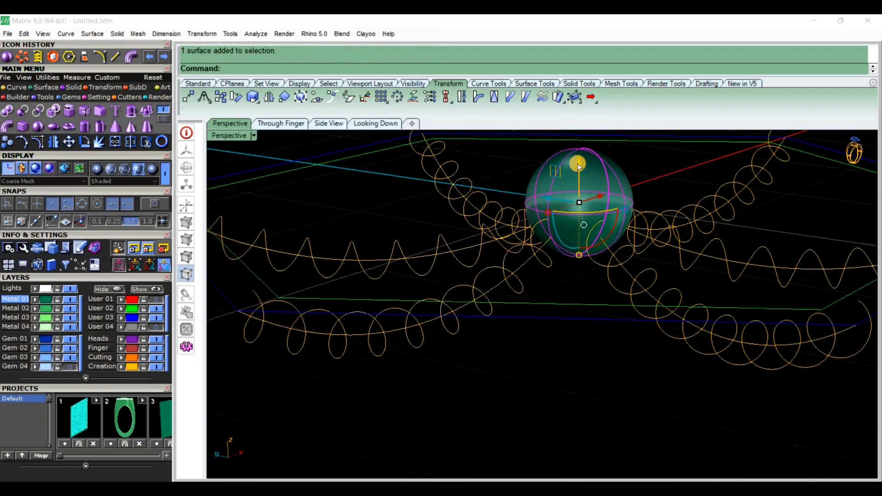
left_click_drag(578, 165, 578, 155)
Step: Assign the central sphere to the Cutting layer
scroll(608, 244, "down", 8)
left_click(530, 240)
right_click_drag(807, 179, 531, 291)
left_click(121, 358)
left_click(517, 293)
Step: Linear-array the complete hexagon element into 10 items, referencing the outer hexagon's lower-left corner to its right corner for a diagonal row
scroll(517, 294, "down", 10)
scroll(533, 291, "up", 10)
right_click_drag(680, 197, 663, 242)
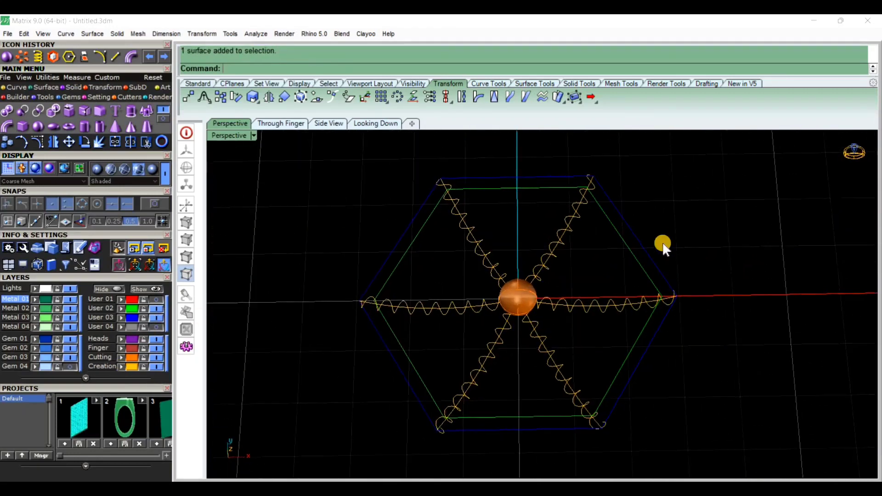
scroll(663, 242, "down", 8)
left_click_drag(664, 239, 399, 439)
scroll(489, 331, "up", 10)
right_click_drag(487, 327, 391, 343)
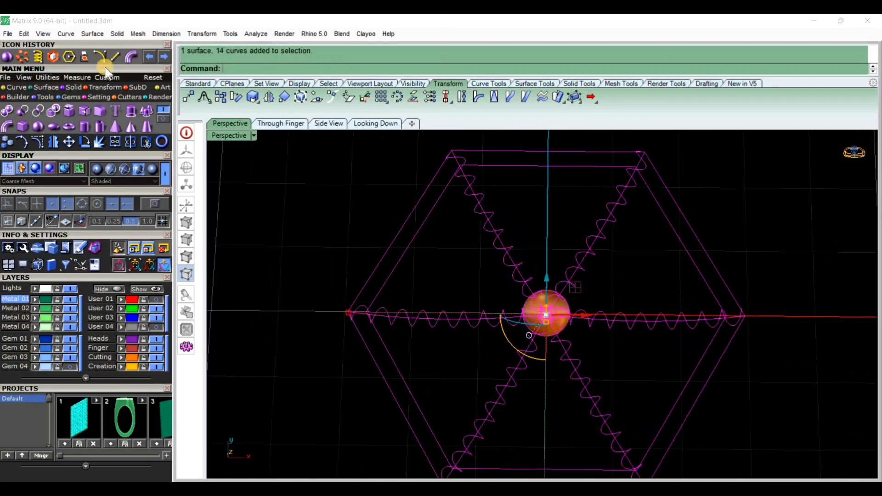
left_click(144, 97)
left_click(163, 118)
left_click(22, 111)
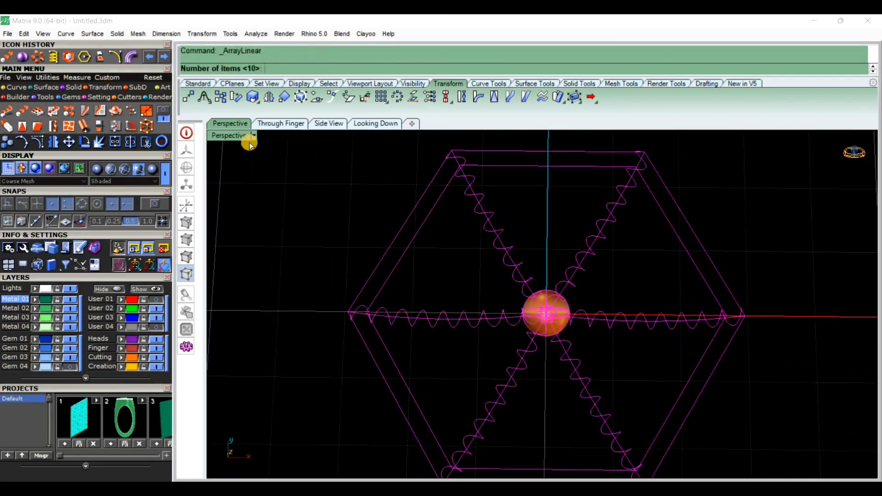
scroll(408, 290, "down", 10)
left_click(382, 124)
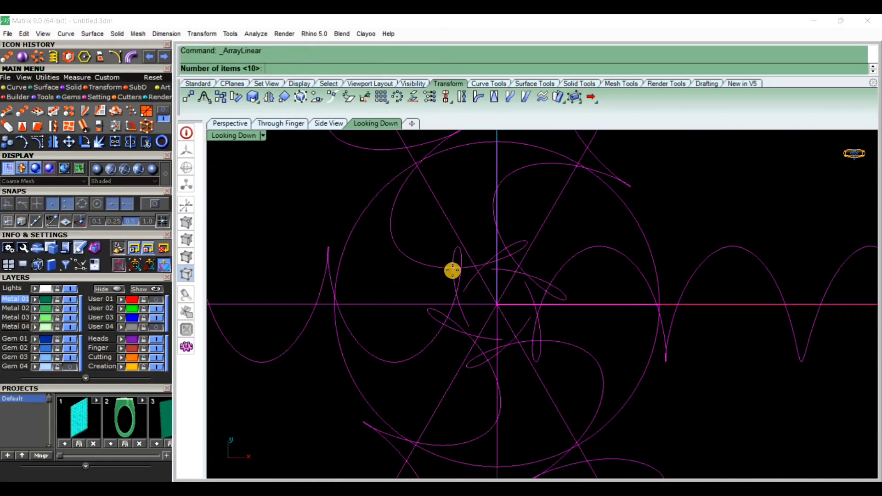
key("Return")
scroll(419, 340, "down", 8)
scroll(400, 334, "up", 8)
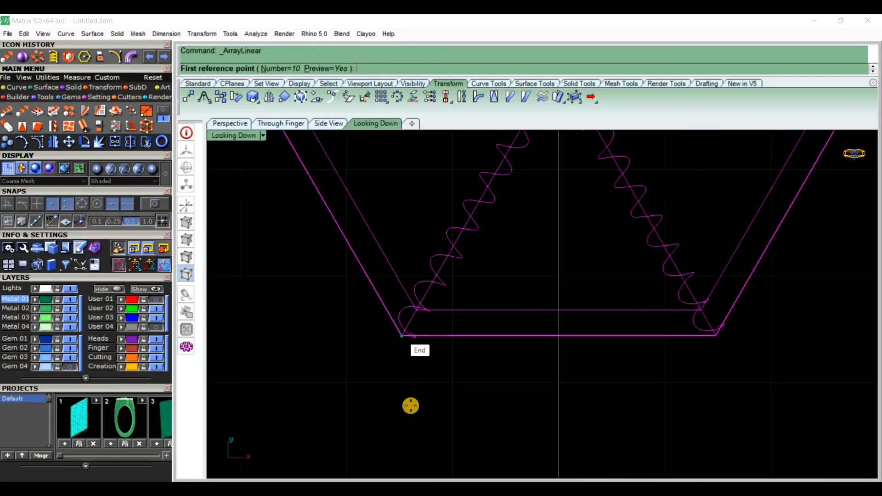
left_click(402, 336)
scroll(411, 406, "down", 8)
left_click(611, 273)
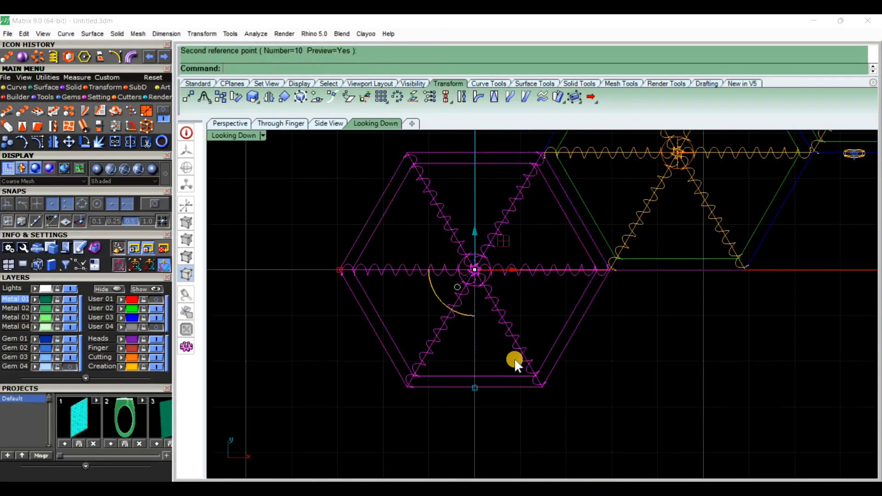
Step: Linear-array the whole diagonal row upward into 10 items, spaced from the first hexagon's lower-right corner to its upper-right corner
scroll(515, 360, "down", 10)
left_click_drag(827, 141, 372, 411)
key("Return")
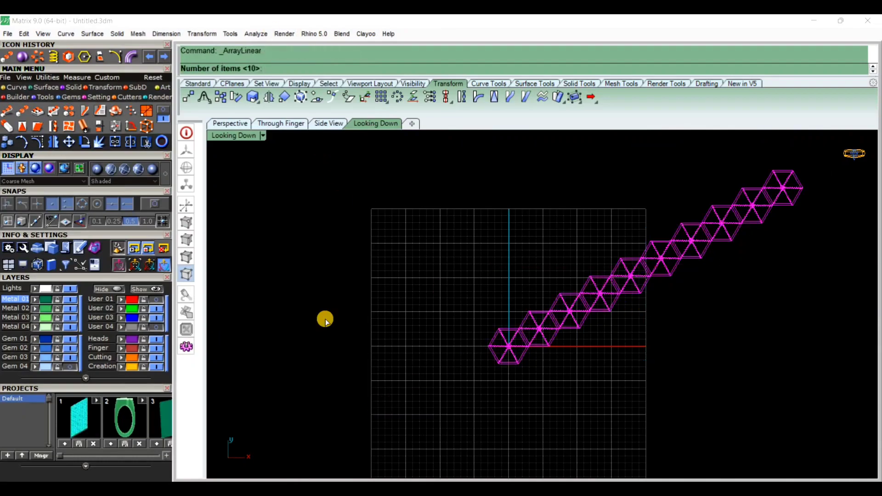
key("Return")
scroll(459, 345, "up", 8)
left_click(440, 345)
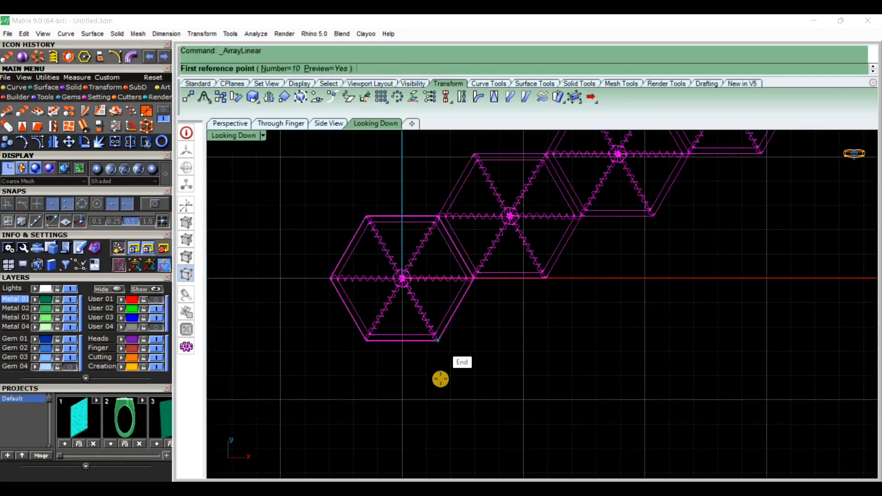
scroll(439, 404, "down", 8)
left_click(435, 320)
scroll(436, 364, "down", 12)
left_click(564, 366)
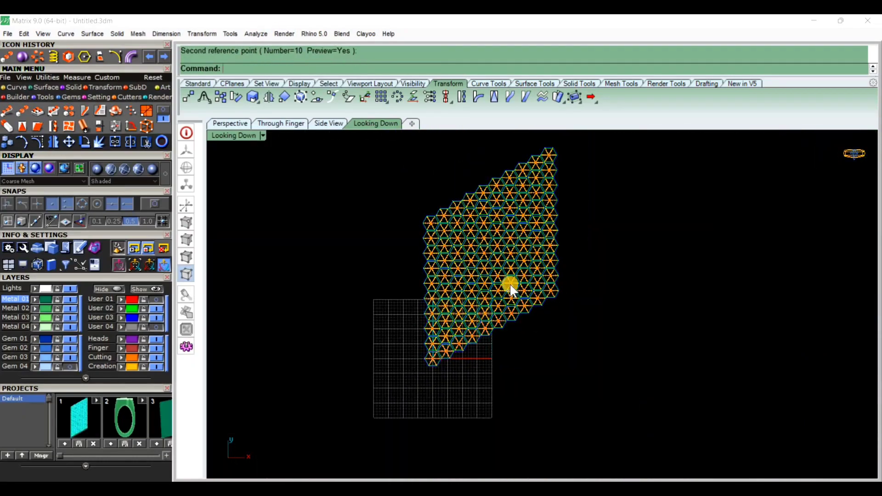
Step: Show the User 04 layer and move the entire hexagon pattern to cover the flat oval surface
scroll(510, 285, "up", 10)
scroll(511, 284, "down", 12)
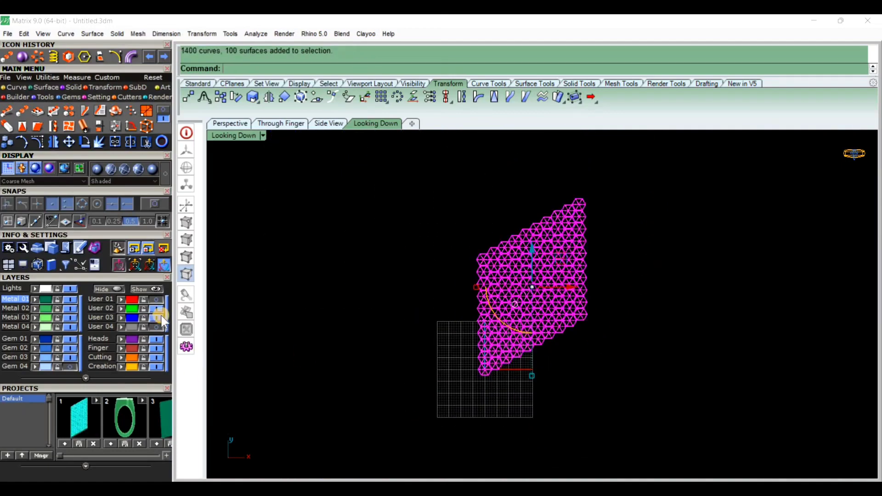
left_click_drag(516, 335, 489, 380)
scroll(489, 380, "up", 7)
scroll(520, 274, "up", 2)
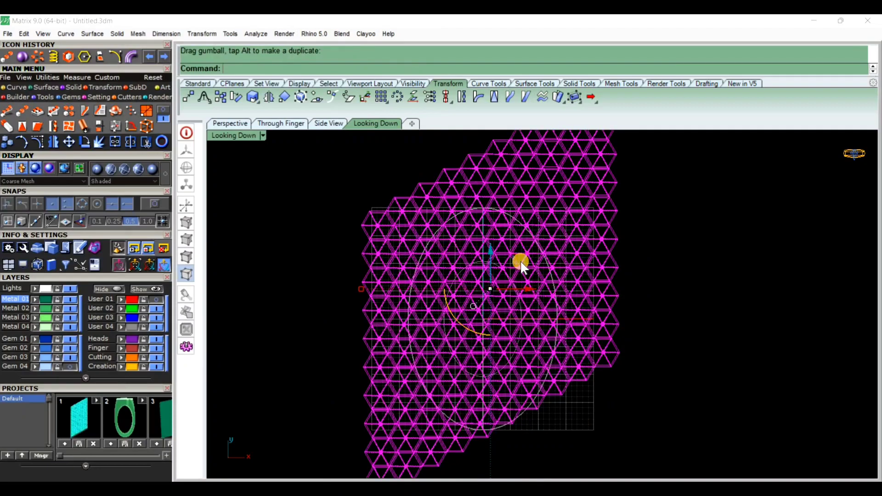
left_click_drag(520, 261, 518, 277)
scroll(505, 300, "up", 4)
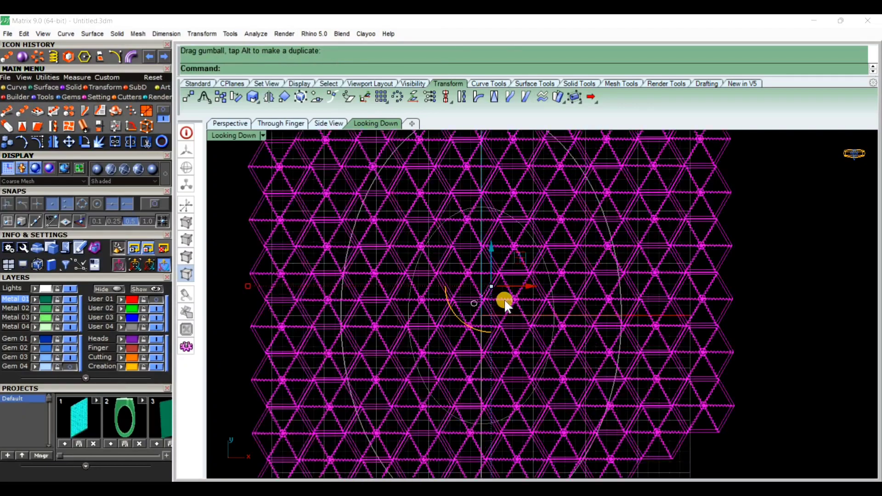
scroll(520, 268, "down", 2)
mouse_move(519, 268)
left_mouse_down()
mouse_move(517, 283)
mouse_move(531, 283)
mouse_move(529, 276)
left_mouse_up()
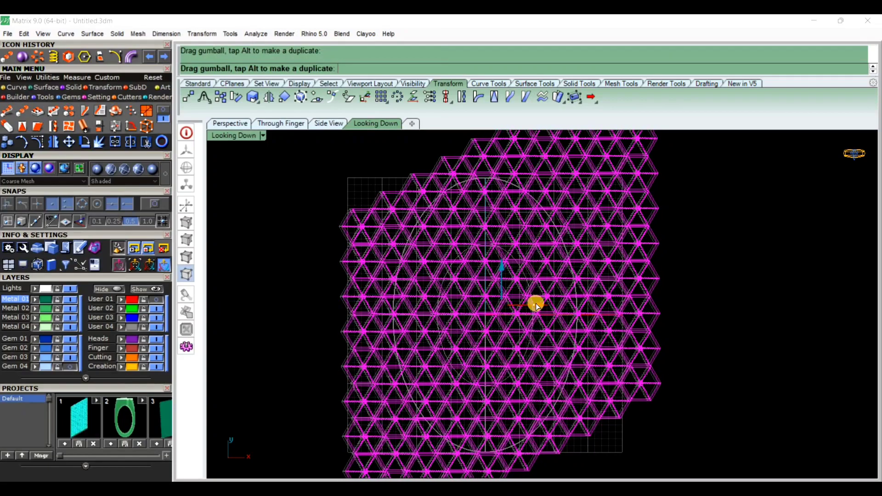
left_click(744, 254)
scroll(750, 257, "down", 6)
left_click(231, 123)
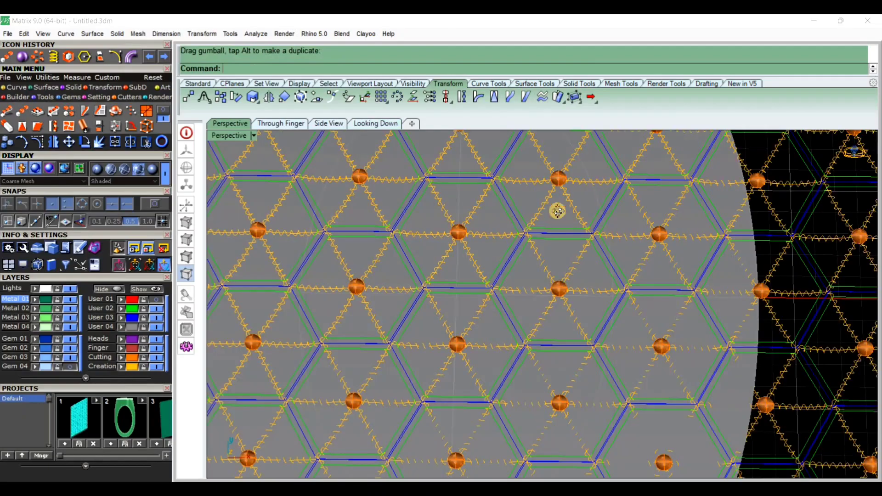
Step: Delete one of the two overlapping flat oval surfaces beneath the hexagon pattern
right_click_drag(557, 208, 515, 298)
scroll(514, 299, "down", 6)
right_click_drag(184, 331, 152, 322)
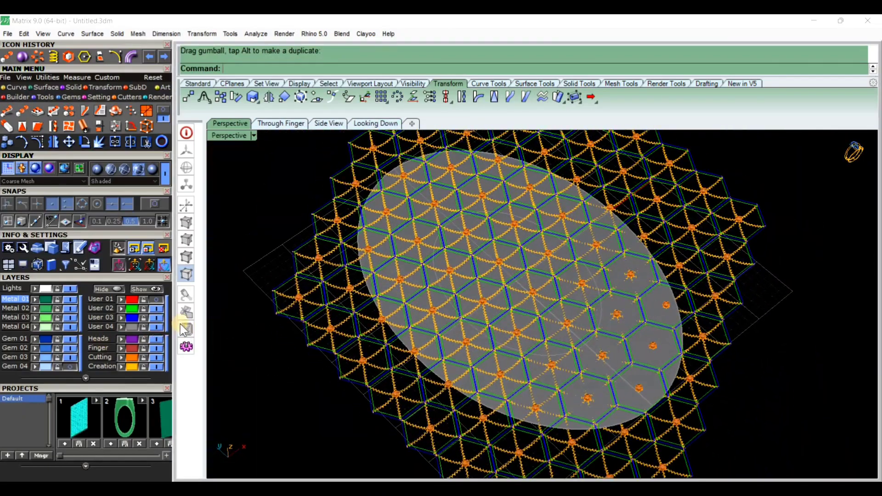
scroll(422, 366, "up", 5)
left_click(517, 420)
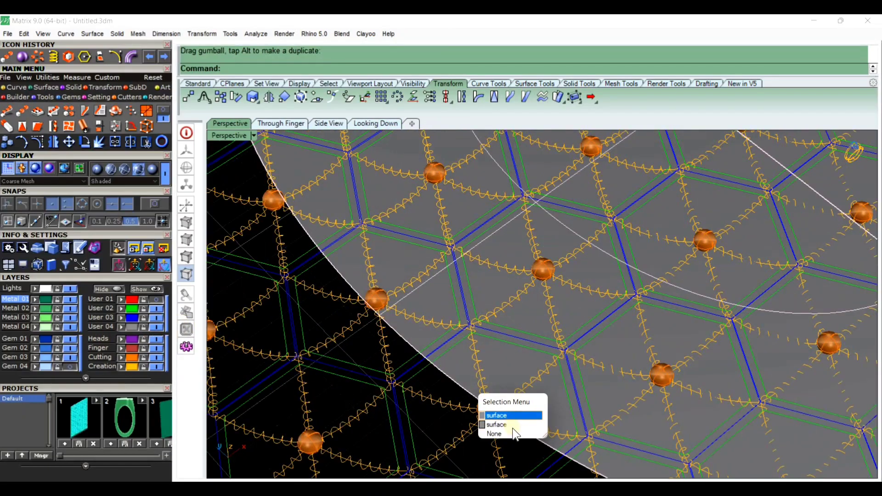
left_click(510, 424)
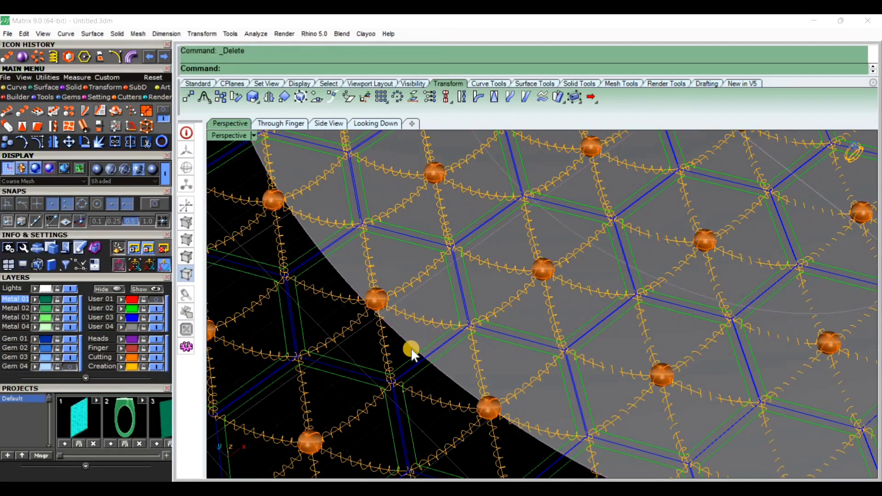
Step: Extrude the flat oval surface's outline straight to both sides as an open tube passing well above and below the pattern
left_click(540, 382)
scroll(568, 340, "down", 7)
right_click_drag(626, 256, 299, 324)
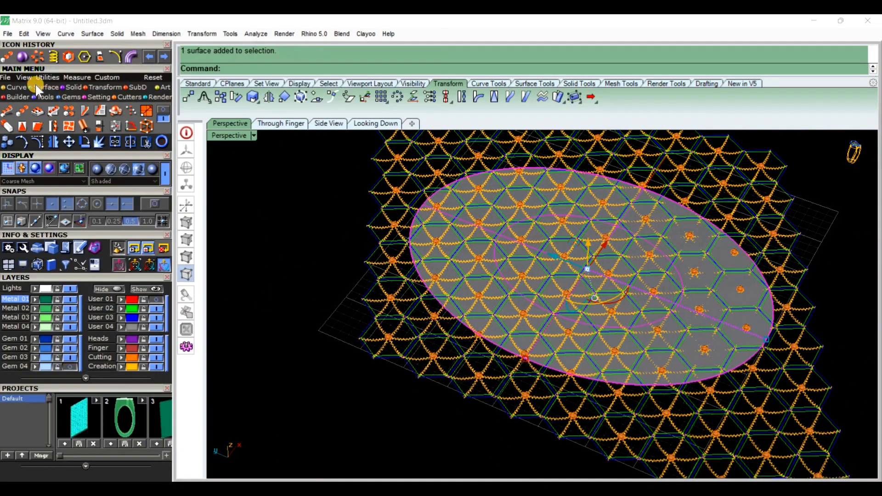
left_click(35, 86)
left_click(69, 127)
scroll(546, 348, "down", 4)
right_click_drag(612, 268, 577, 243)
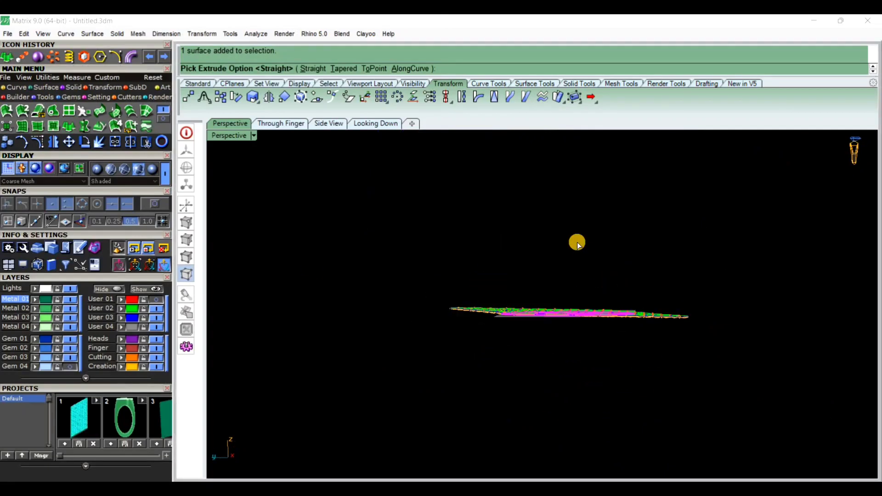
right_click(578, 242)
left_click(337, 68)
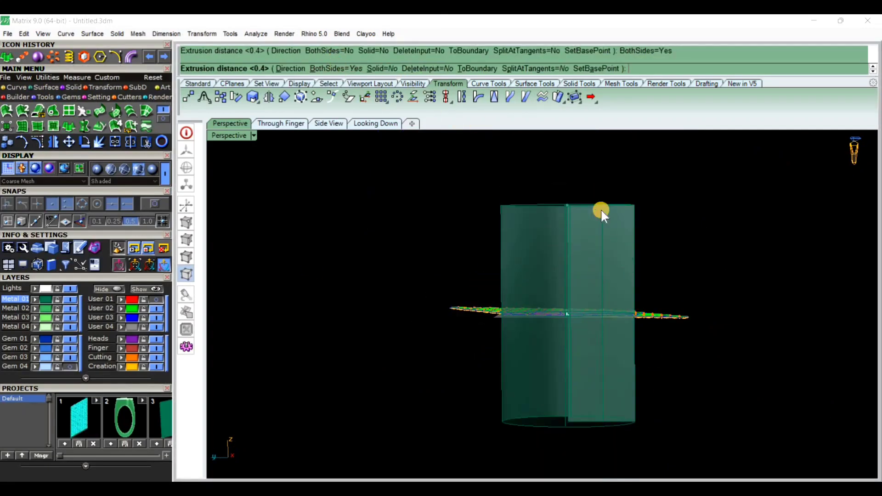
left_click(601, 210)
Step: Assign the extruded oval tube to the Gem 01 layer and hide the Gem 01 and User 04 layers
right_click_drag(587, 384, 583, 183)
left_click(533, 368)
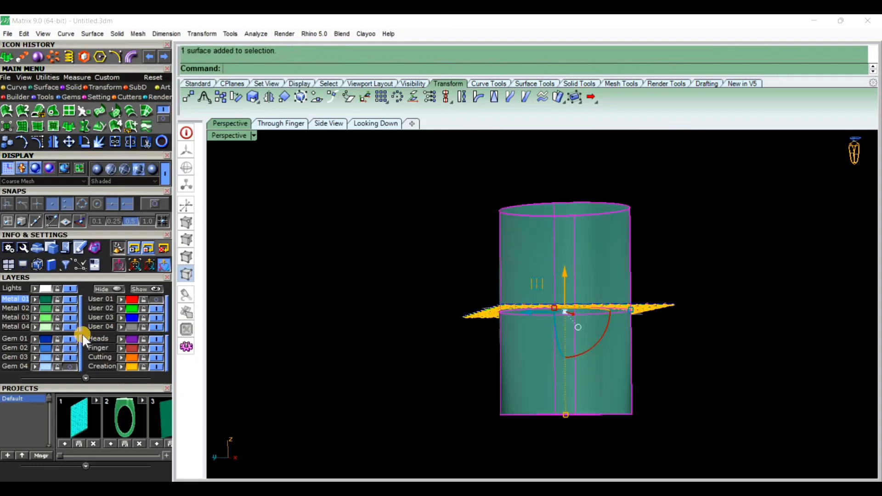
left_click(34, 339)
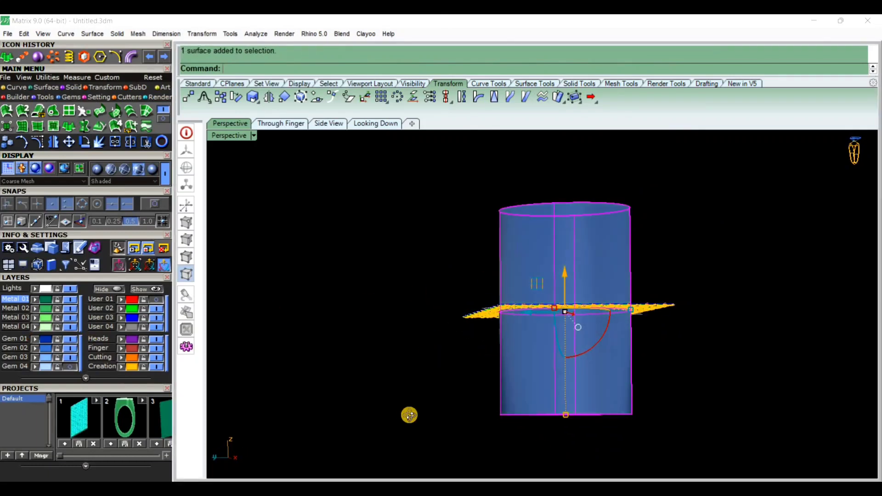
left_click(69, 340)
left_click(163, 327)
Step: Split the entire hexagon pattern using the extruded oval tube as the cutting object
right_click_drag(379, 354, 330, 459)
scroll(379, 354, "down", 8)
key("ctrl+a")
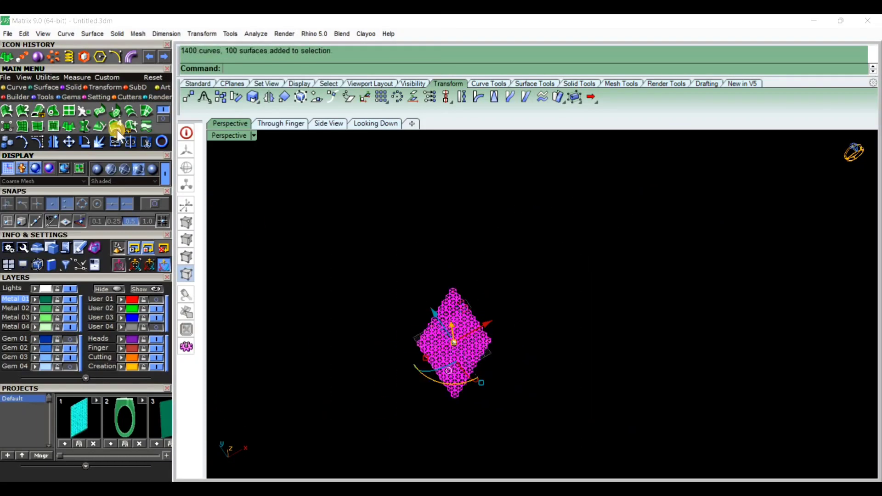
left_click(268, 101)
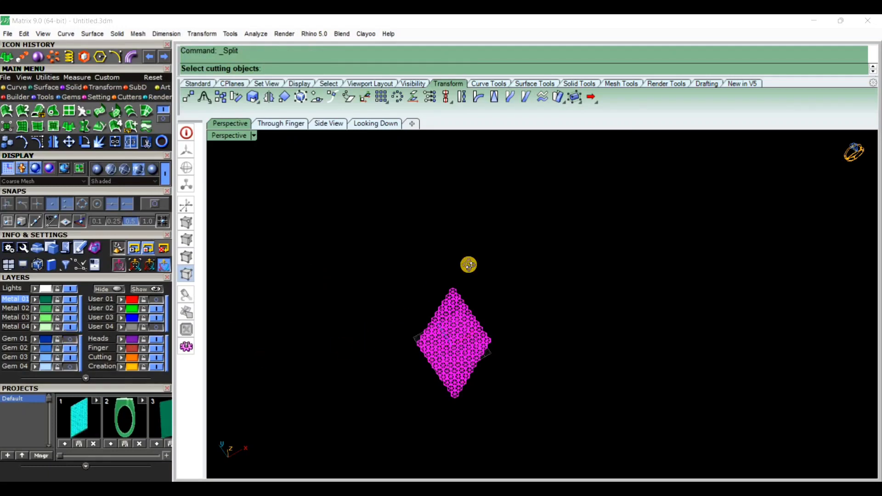
right_click_drag(469, 265, 610, 287)
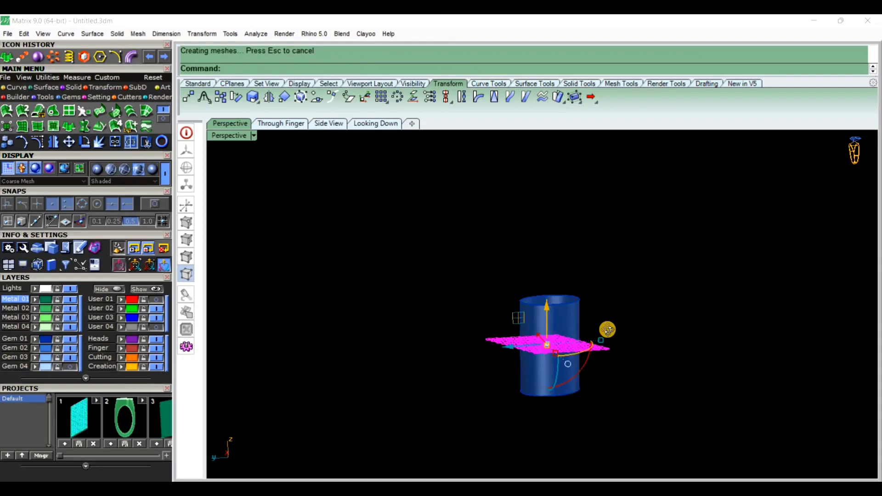
Step: Clear the pattern selection and delete the extruded oval tube used for cutting
left_click(607, 329)
right_click_drag(606, 330, 623, 183)
left_click(622, 183)
key("Delete")
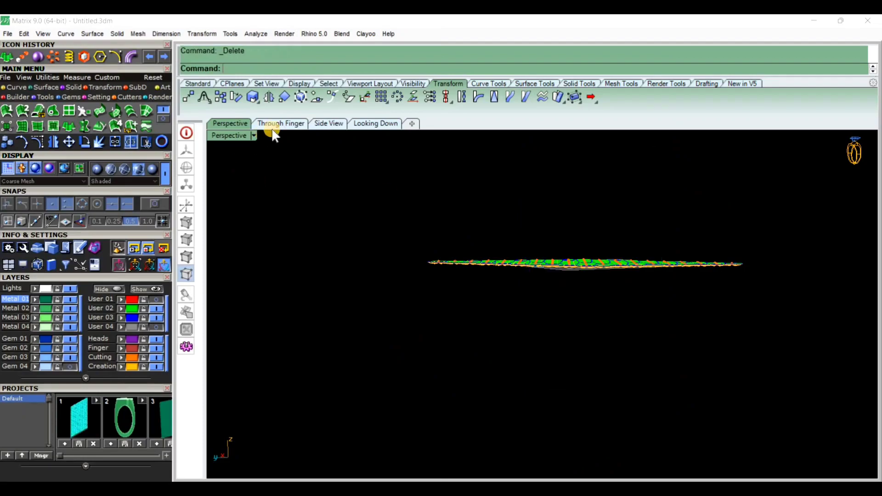
Step: In the Looking Down view, show and lock the User 04 layer and delete the pattern pieces above the oval's upper end
key("ctrl+F1")
scroll(628, 258, "up", 8)
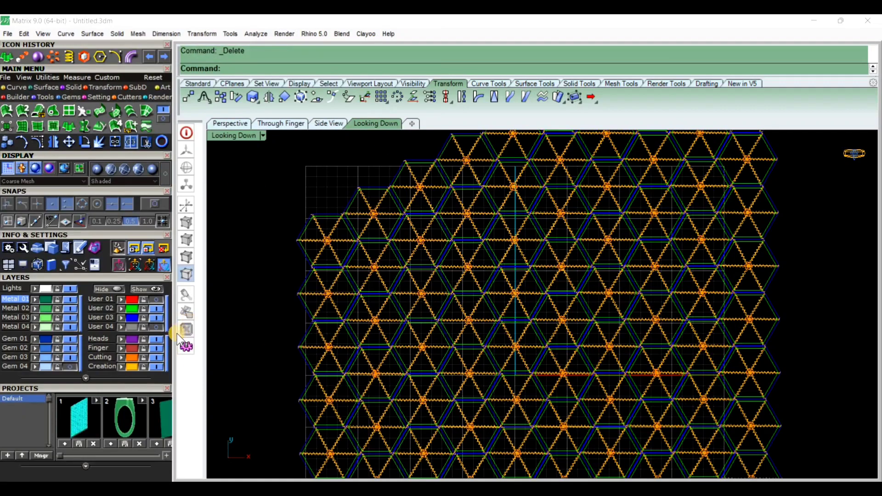
left_click(146, 326)
scroll(512, 256, "down", 5)
scroll(474, 296, "up", 7)
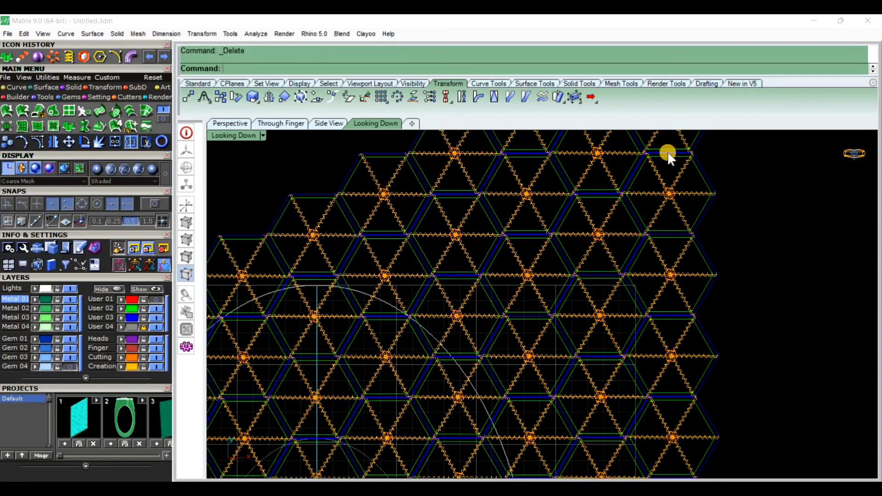
scroll(488, 300, "down", 5)
left_click_drag(459, 294, 462, 291)
scroll(460, 282, "up", 4)
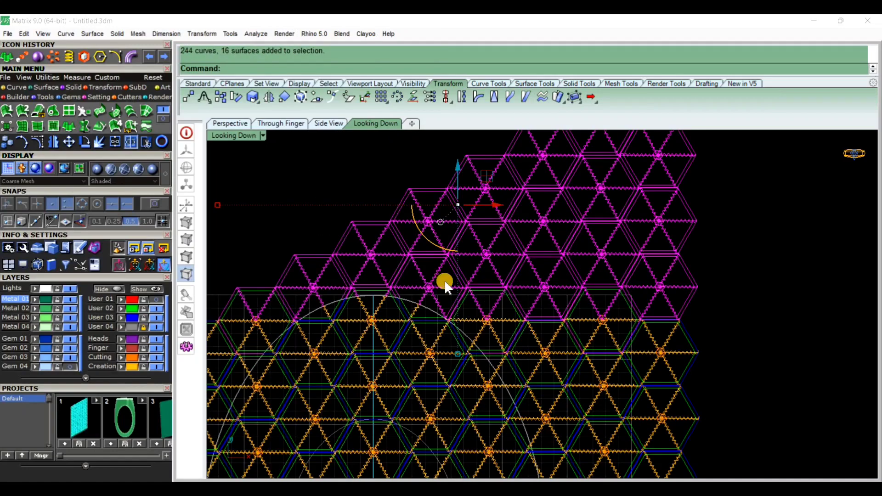
key("Delete")
Step: Undo the accidental move of the pattern pieces and delete the leftover hexagon curve above the oval's top edge
left_click(370, 299)
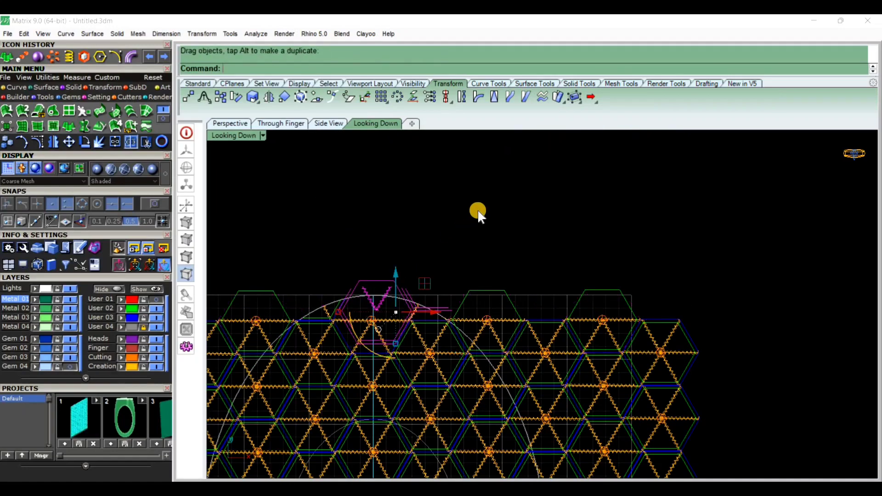
key("ctrl+z")
left_click(379, 273)
scroll(377, 274, "up", 12)
left_click(388, 335)
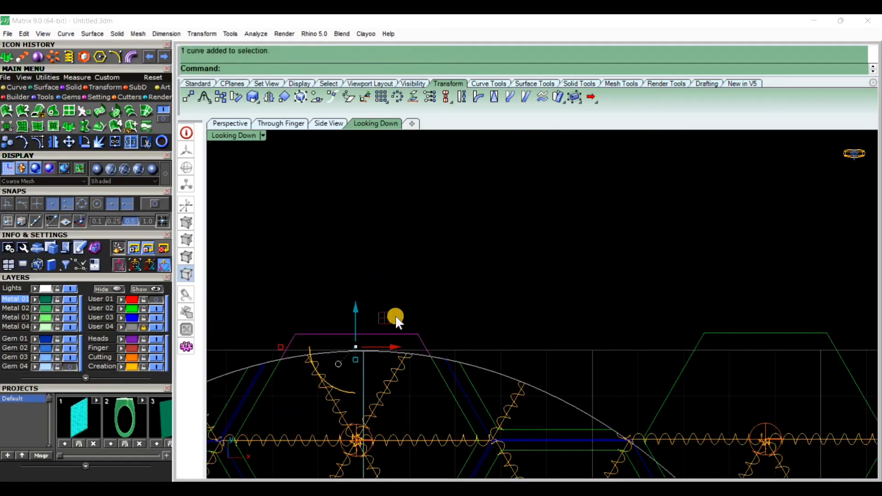
key("Delete")
Step: Delete the split pattern pieces outside the oval's upper-right edge
scroll(557, 228, "down", 8)
left_click_drag(708, 221, 570, 302)
key("Delete")
scroll(532, 282, "up", 5)
scroll(510, 239, "down", 9)
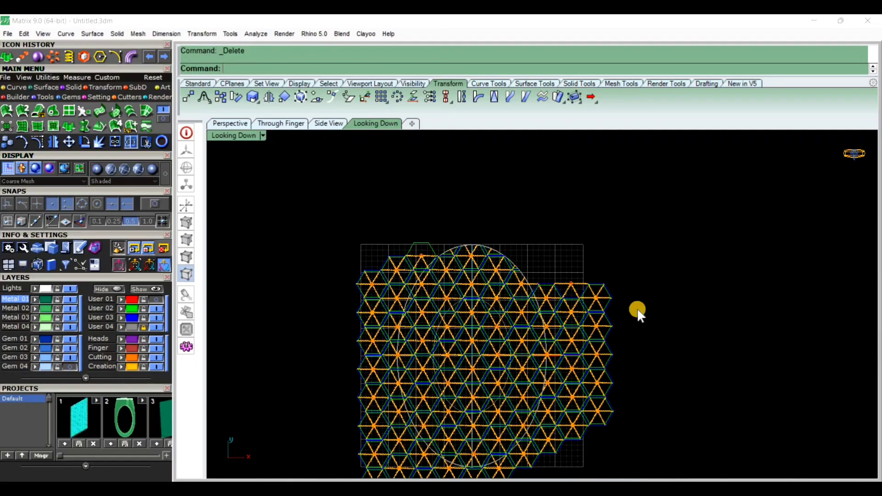
Step: Delete the block of pattern pieces outside the right side of the oval, around its middle
scroll(557, 338, "up", 10)
scroll(521, 265, "down", 2)
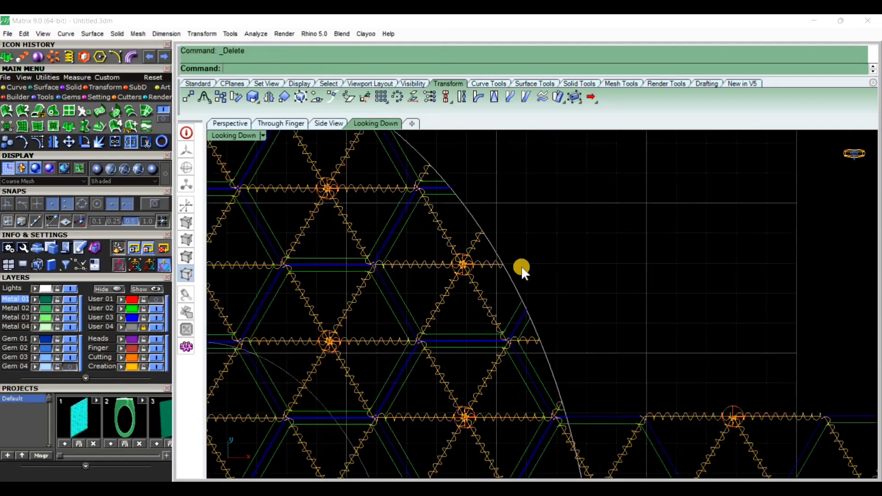
scroll(522, 266, "down", 6)
scroll(526, 328, "up", 2)
left_click_drag(482, 366, 492, 262)
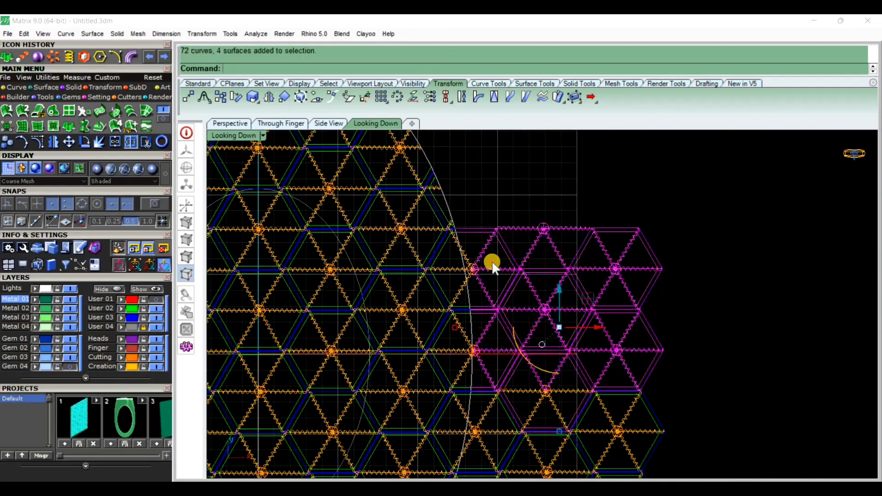
key("Delete")
Step: Delete all remaining pattern pieces outside the oval outline, leaving only the pattern within it
scroll(431, 302, "up", 5)
scroll(521, 302, "down", 6)
scroll(587, 161, "up", 2)
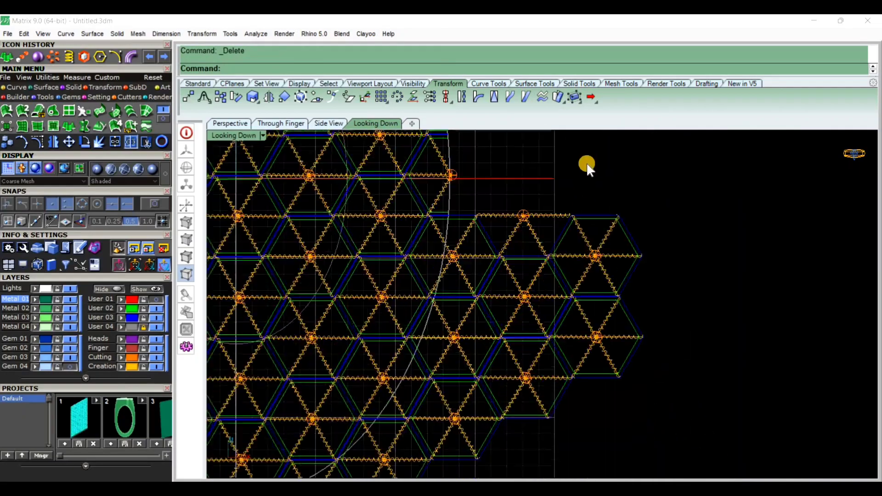
scroll(457, 241, "up", 5)
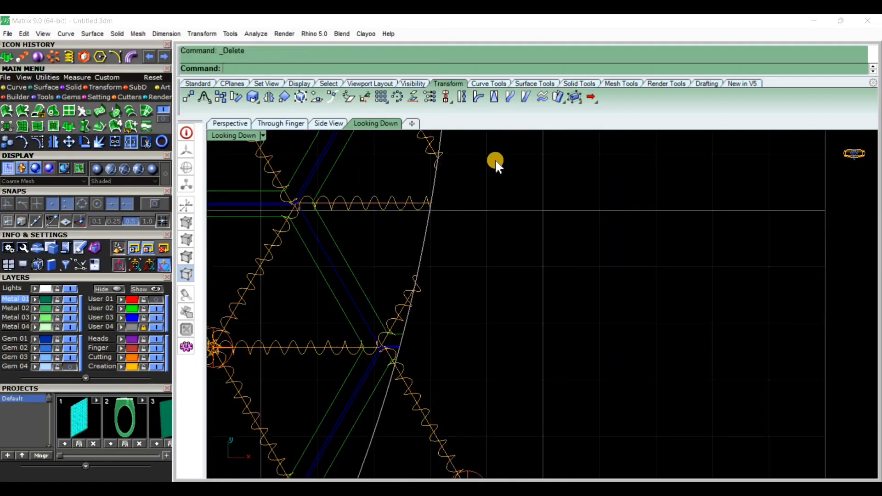
scroll(487, 179, "down", 6)
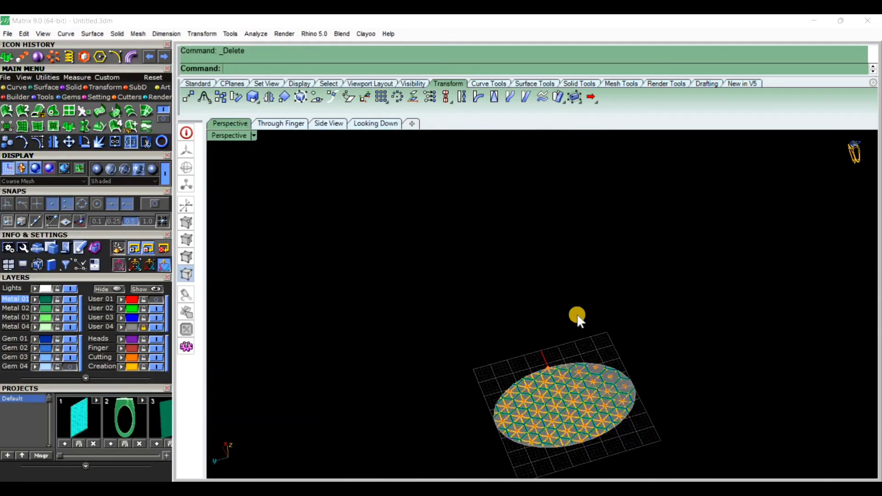
Step: Start Flow Along Surface on the whole trimmed pattern, using the flat oval on User 04, picked near its lower seam corner, as base surface
right_click_drag(577, 315, 563, 374)
scroll(564, 374, "down", 6)
scroll(620, 340, "up", 6)
right_click_drag(690, 251, 547, 349)
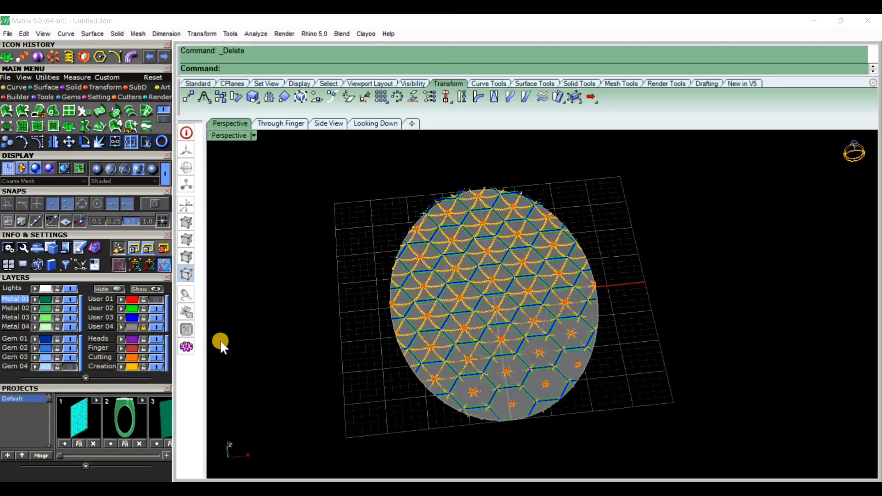
left_click(159, 327)
scroll(575, 213, "down", 6)
left_click_drag(575, 213, 325, 421)
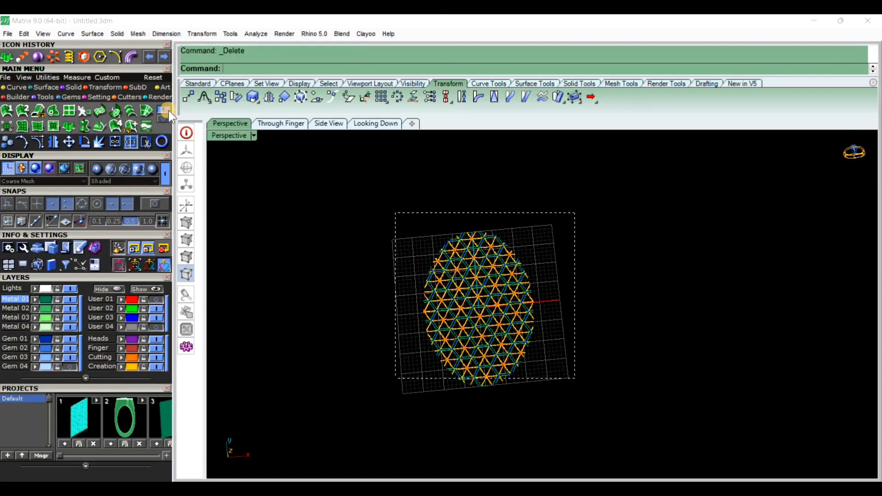
left_click(108, 87)
left_click(101, 110)
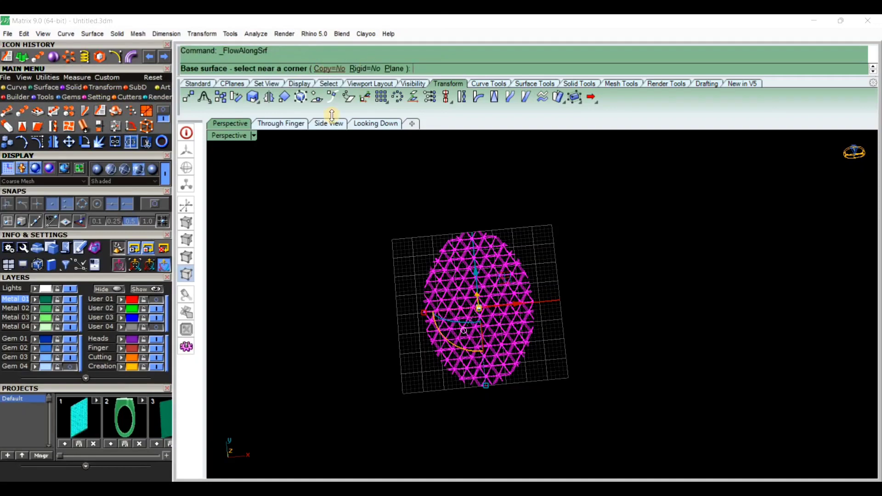
left_click(156, 328)
scroll(467, 374, "up", 10)
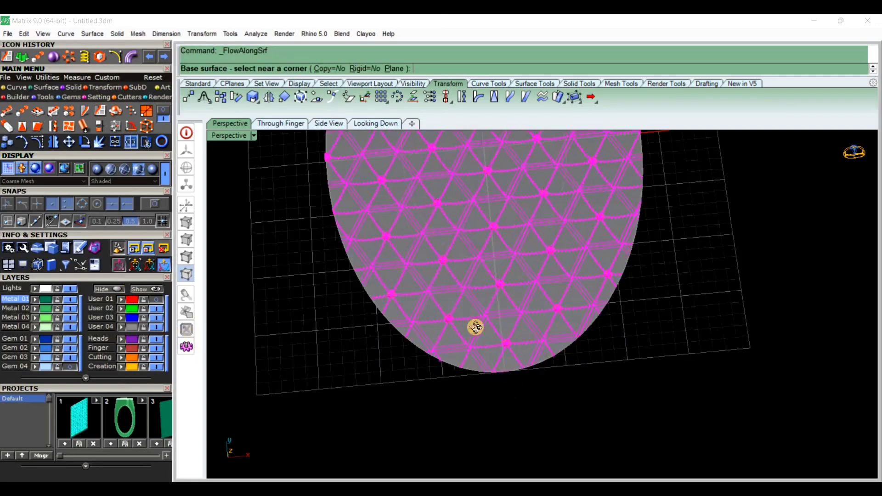
scroll(462, 263, "down", 3)
left_click(420, 252)
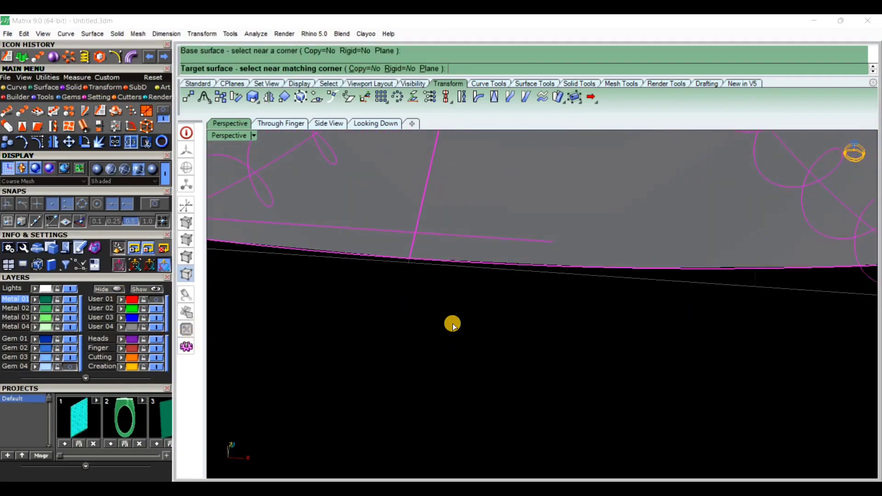
Step: Show the Gem 04 layer and pick the domed surface near the matching seam corner as the flow target
scroll(451, 321, "down", 8)
left_click(68, 370)
right_click_drag(430, 291, 467, 252)
scroll(401, 314, "up", 10)
left_click(402, 316)
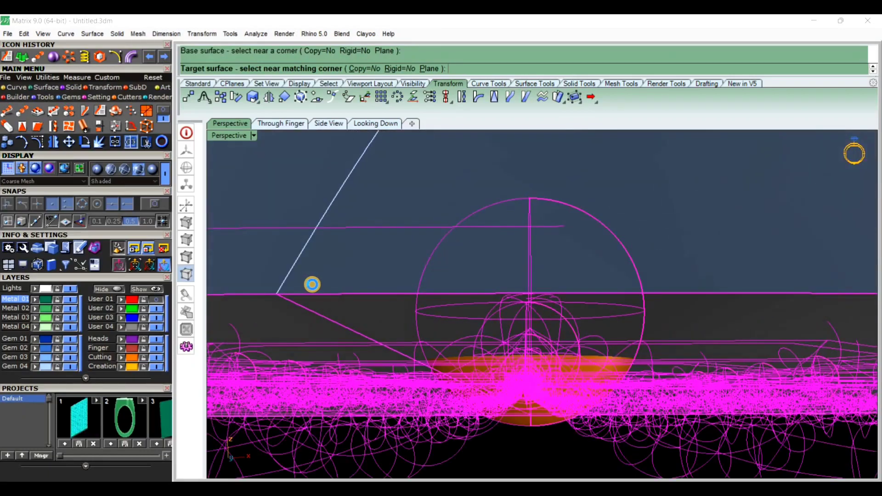
scroll(384, 390, "down", 5)
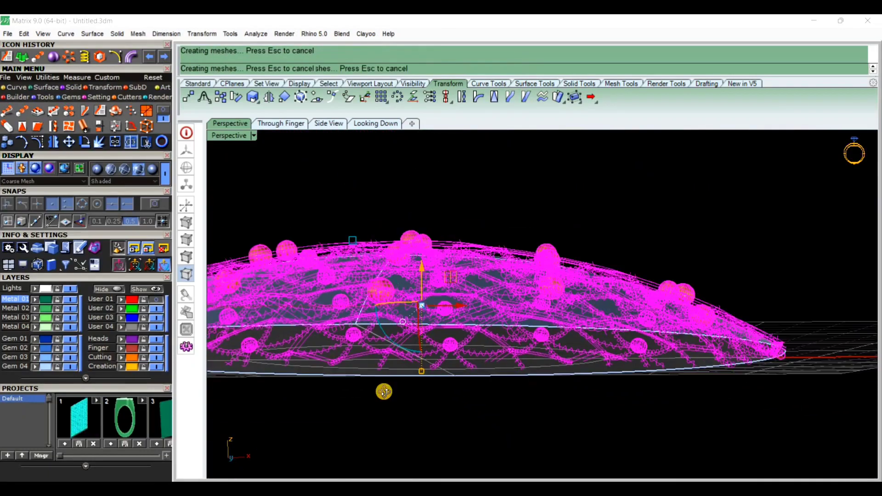
Step: Clear the selection and examine how the flowed pattern fits over the domed surface
right_click_drag(384, 390, 464, 453)
scroll(598, 391, "up", 3)
left_click(763, 384)
right_click_drag(754, 381, 606, 353)
scroll(586, 354, "down", 8)
right_click(484, 401)
right_click_drag(484, 401, 494, 362)
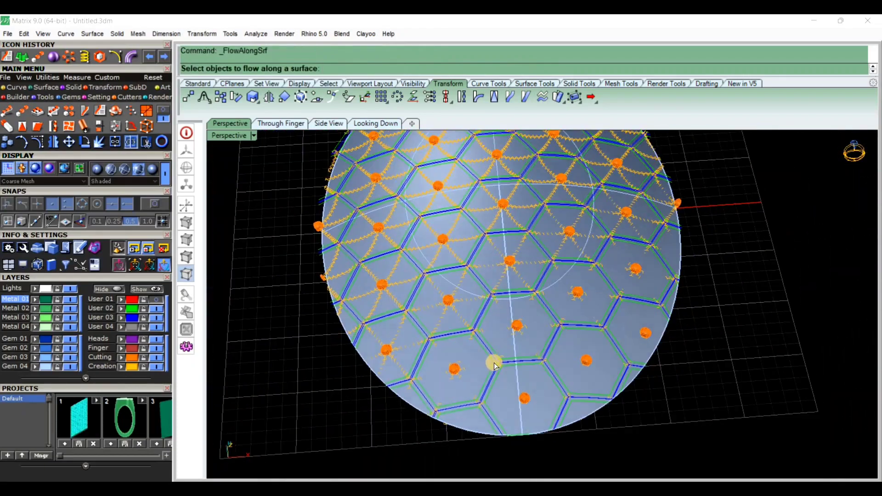
scroll(503, 367, "up", 8)
scroll(553, 333, "down", 3)
Step: Hide the Gem 04 and User 04 layers to isolate the curved hexagon pattern
left_click(71, 367)
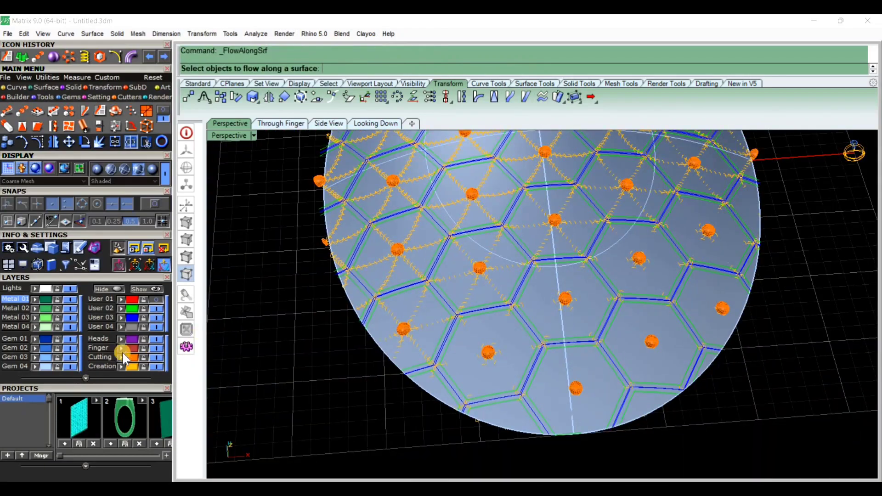
left_click(154, 327)
right_click_drag(643, 212, 636, 152)
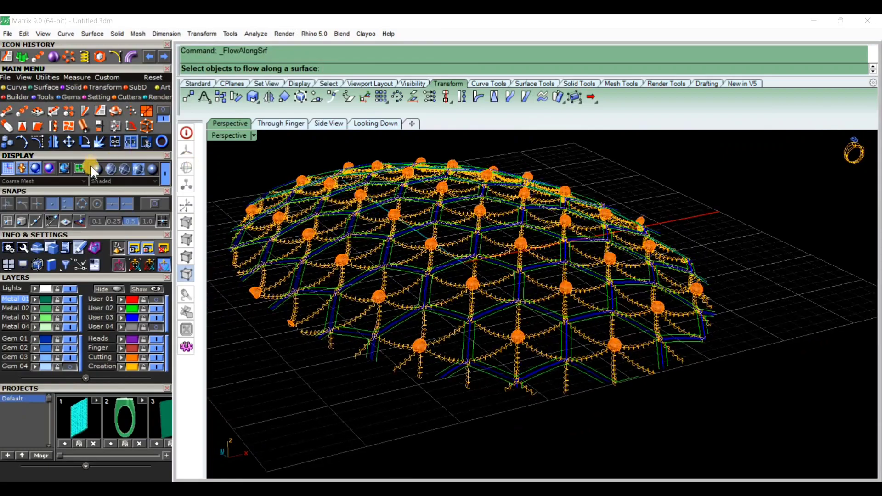
Step: Switch the viewport display mode to Plastic and hide the spheres on the Cutting layer
left_click(95, 170)
right_click_drag(624, 277, 820, 314)
scroll(510, 331, "down", 6)
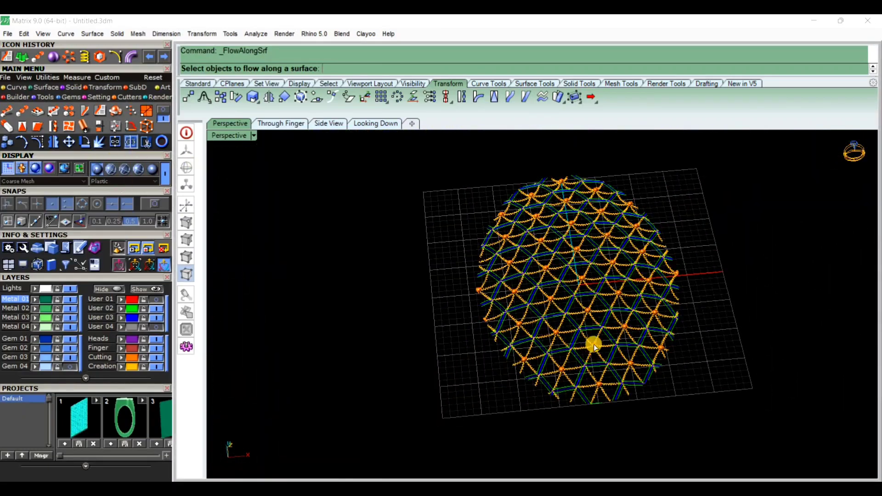
scroll(593, 344, "up", 7)
left_click(160, 358)
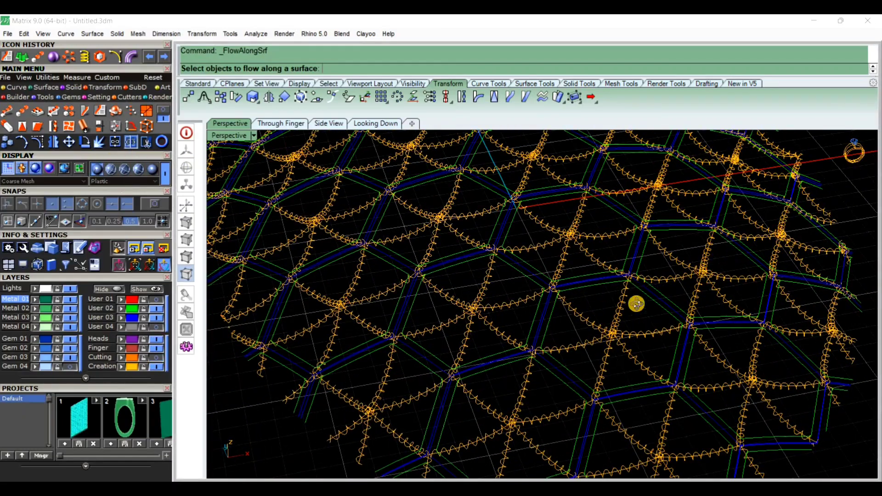
Step: Hide the User 02 and User 03 layers so only the flowed helix curves on the Creation layer are displayed
scroll(632, 333, "down", 6)
right_click_drag(636, 304, 601, 337)
left_click(154, 317)
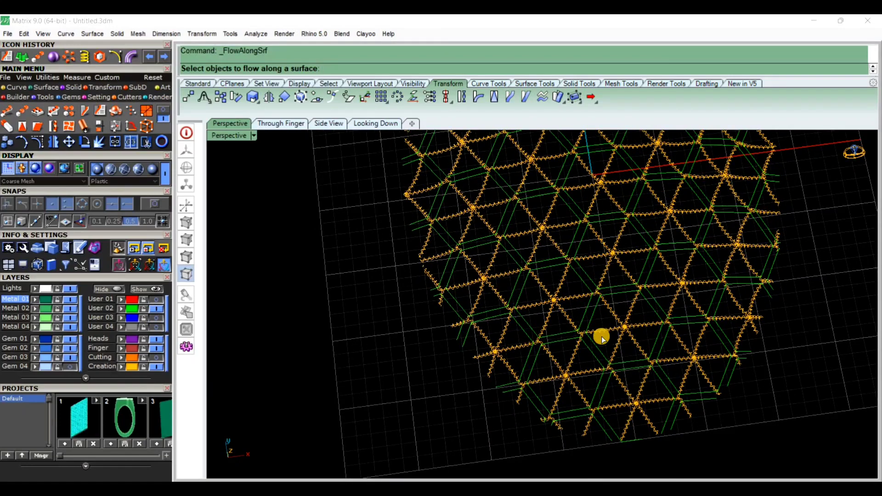
scroll(601, 337, "up", 8)
left_click(157, 367)
scroll(630, 305, "down", 7)
scroll(628, 298, "down", 4)
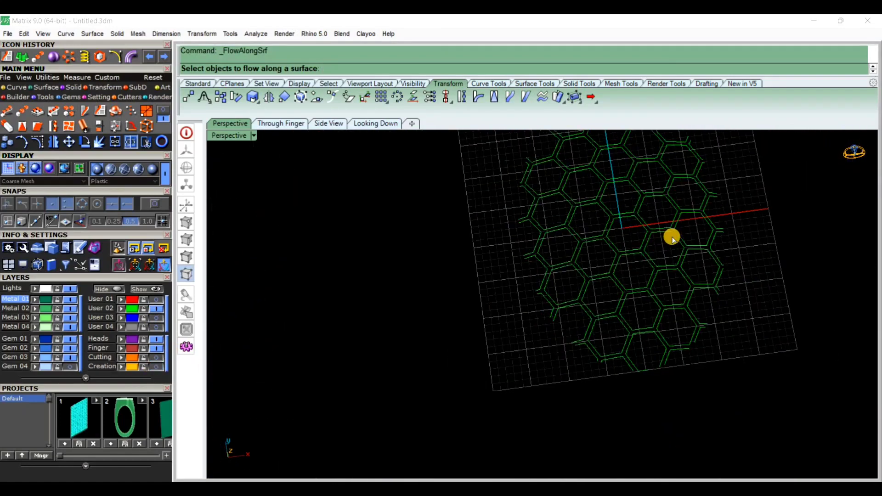
scroll(232, 323, "up", 4)
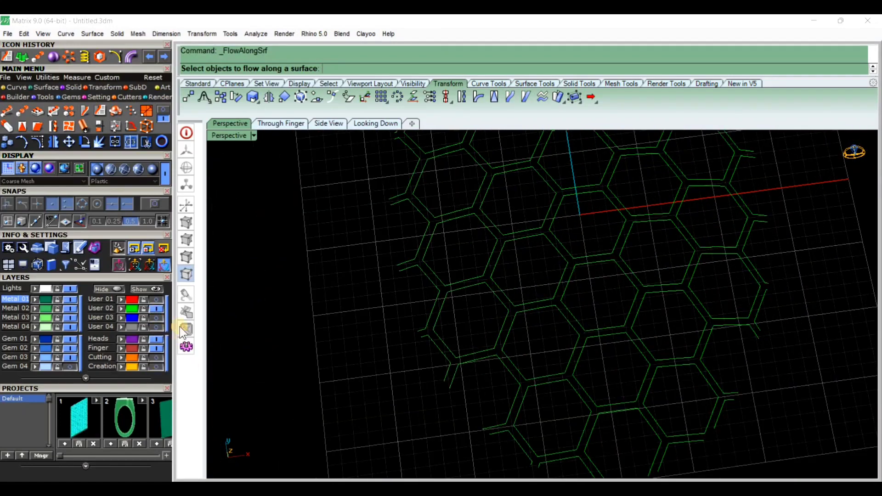
left_click(157, 308)
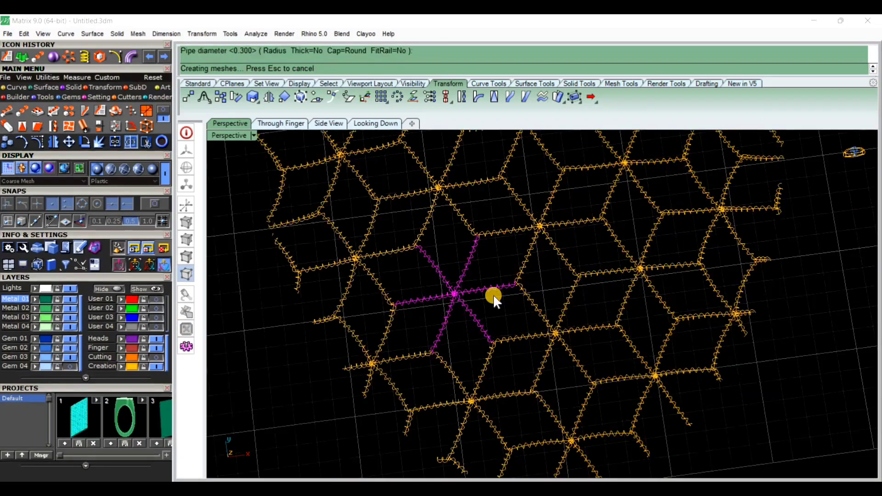
Step: Pipe the six helix curves of one star in the pattern with a diameter of 0.300 and round caps
key("Return")
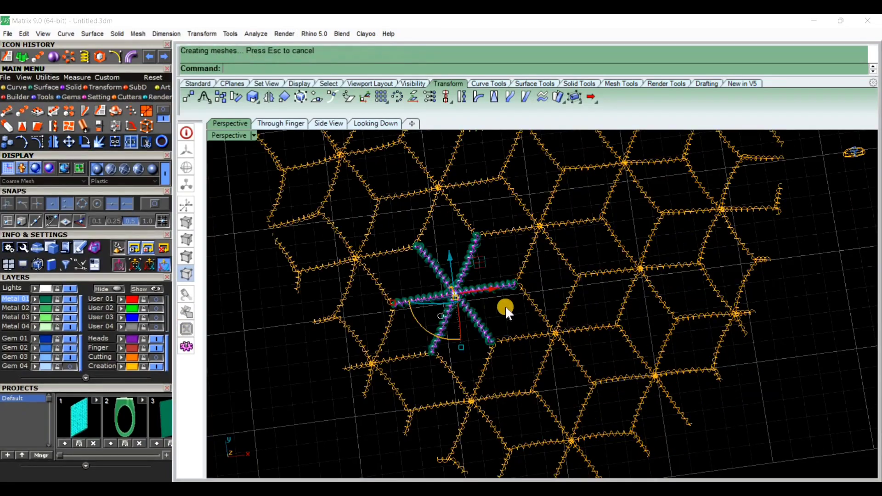
scroll(506, 305, "up", 5)
right_click_drag(404, 328, 401, 271)
scroll(404, 266, "down", 5)
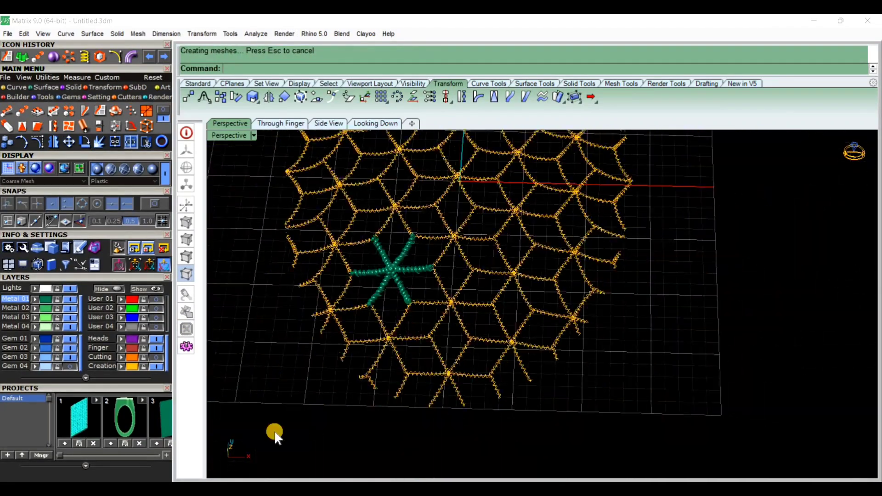
Step: Repeat the pipe on the neighbouring star and all remaining helix curves across the dome
scroll(413, 330, "up", 8)
left_click(381, 322)
right_click(405, 319)
right_click(409, 311)
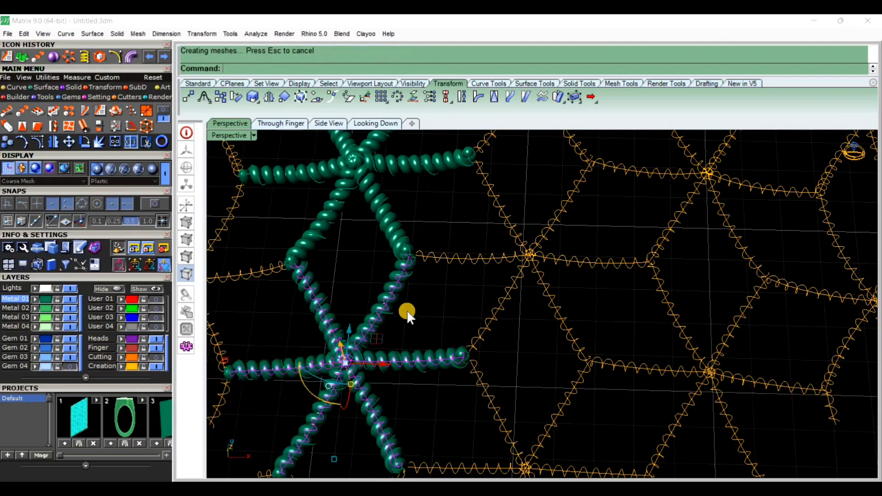
scroll(407, 311, "down", 5)
right_click_drag(407, 311, 509, 407)
left_click(508, 408)
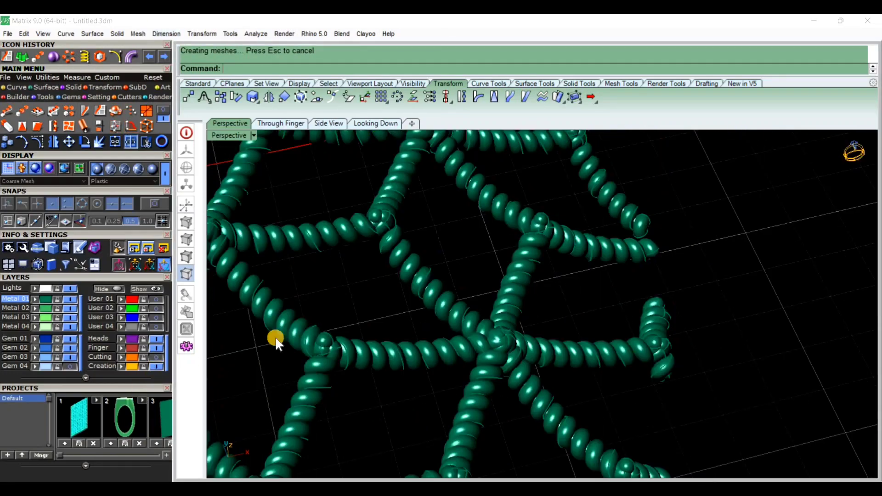
scroll(422, 296, "down", 10)
scroll(613, 252, "down", 6)
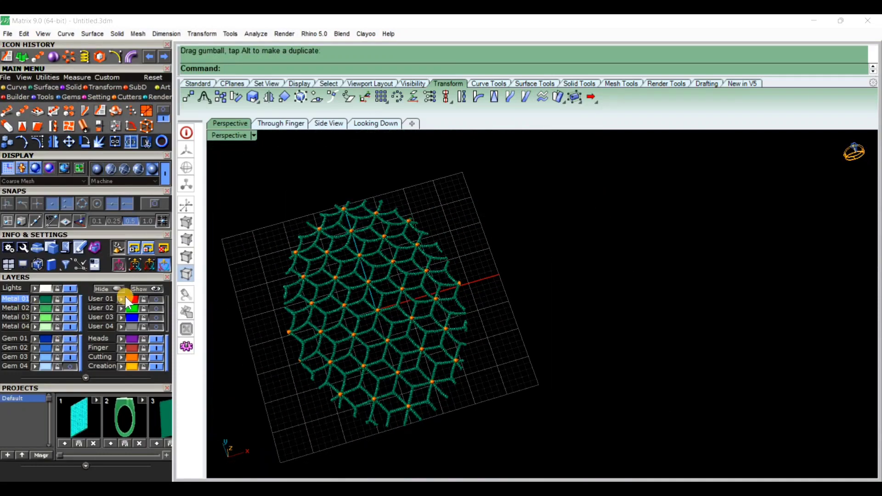
Step: Move all the helix pipes to the Creation layer and hide the Creation and Cutting layers
key("ctrl+a")
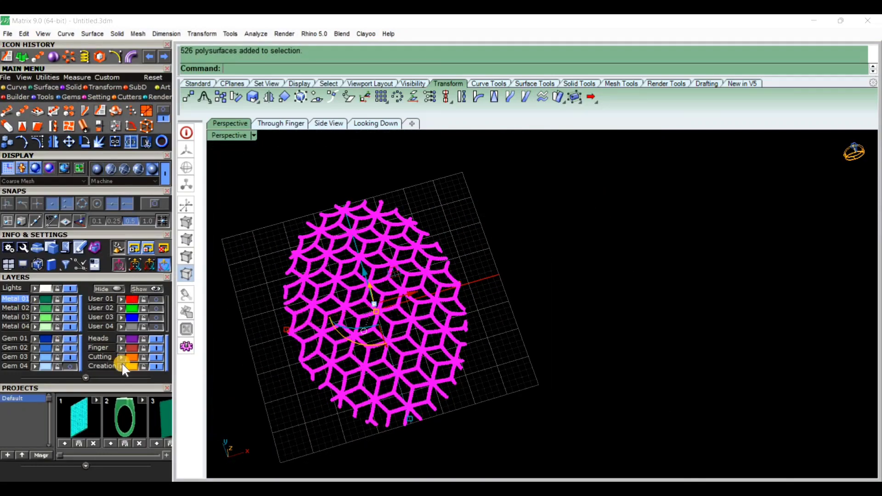
left_click(157, 367)
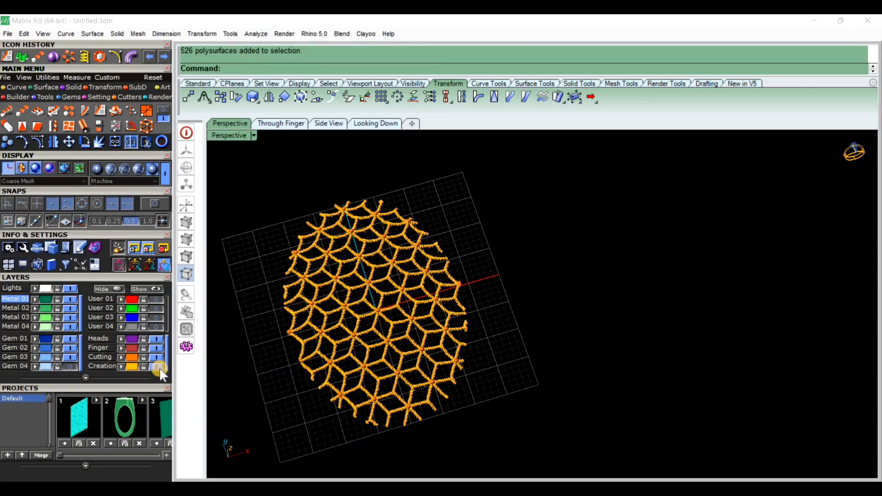
left_click(161, 357)
Step: Show the hexagon curves on User 02 and the domed surface on Gem 04 in Plastic display mode
scroll(439, 289, "down", 6)
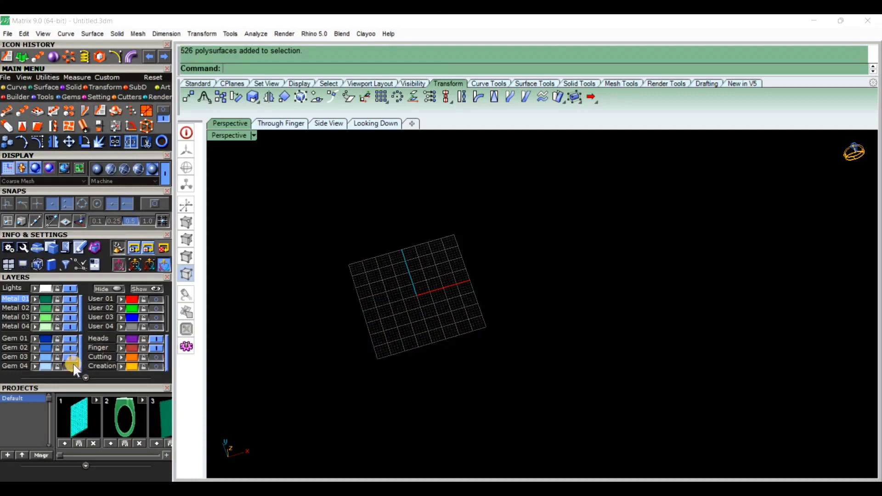
left_click(154, 306)
left_click(124, 168)
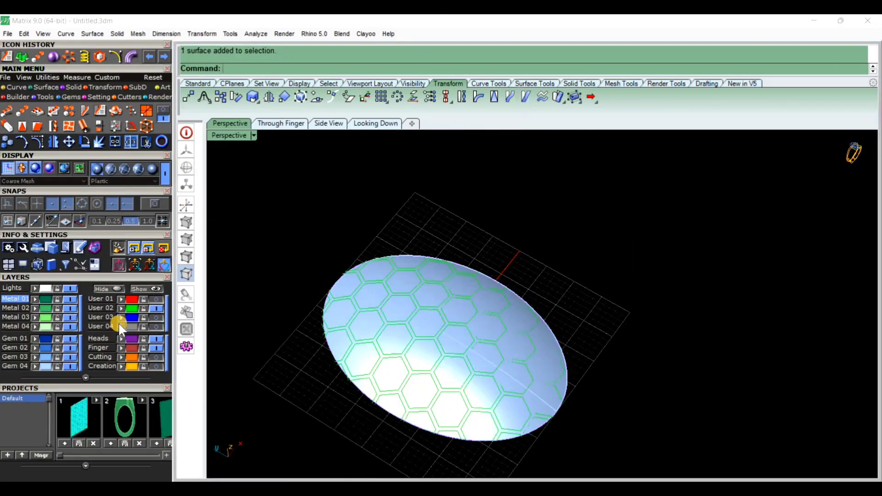
Step: Trim the domed surface with all User 02 hexagon curves as cutting objects, removing the central cell first
key("ctrl+t")
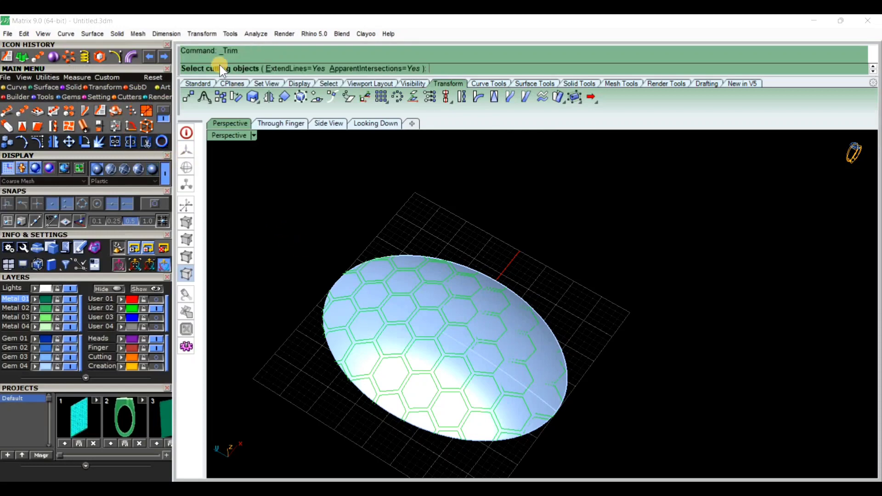
key("Escape")
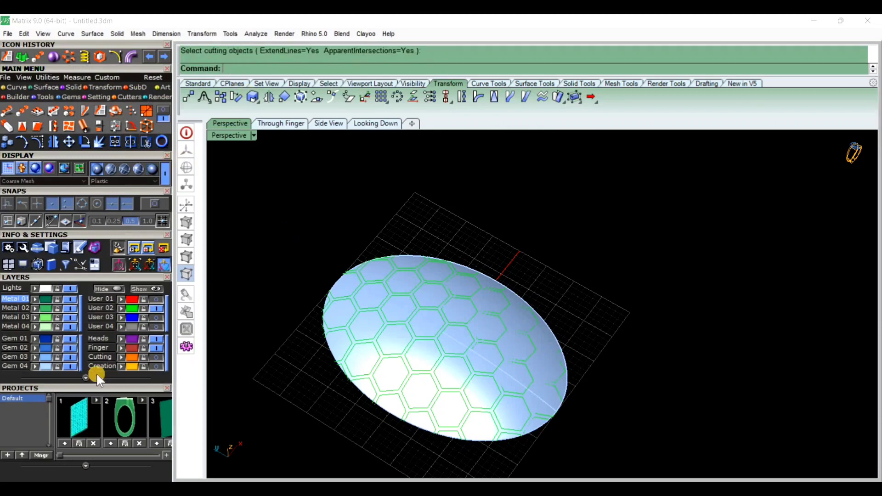
key("ctrl+t")
left_click(123, 308)
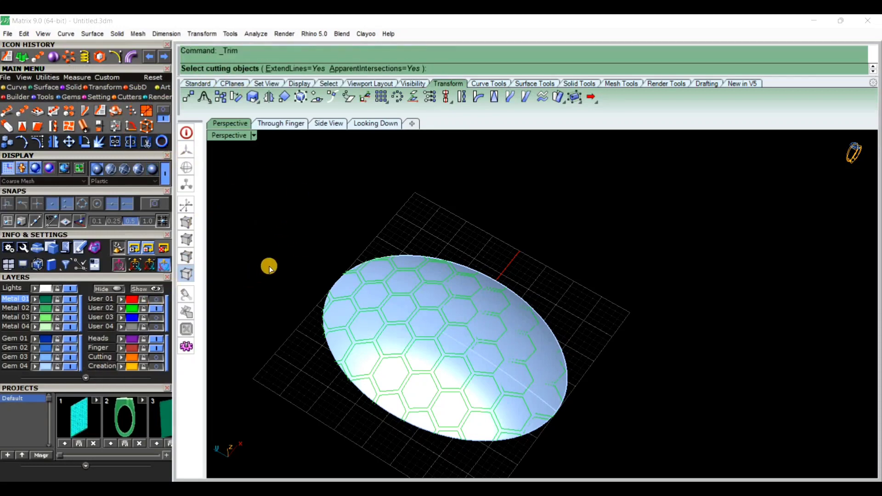
right_click(272, 266)
right_click_drag(499, 281, 435, 290)
left_click(434, 291)
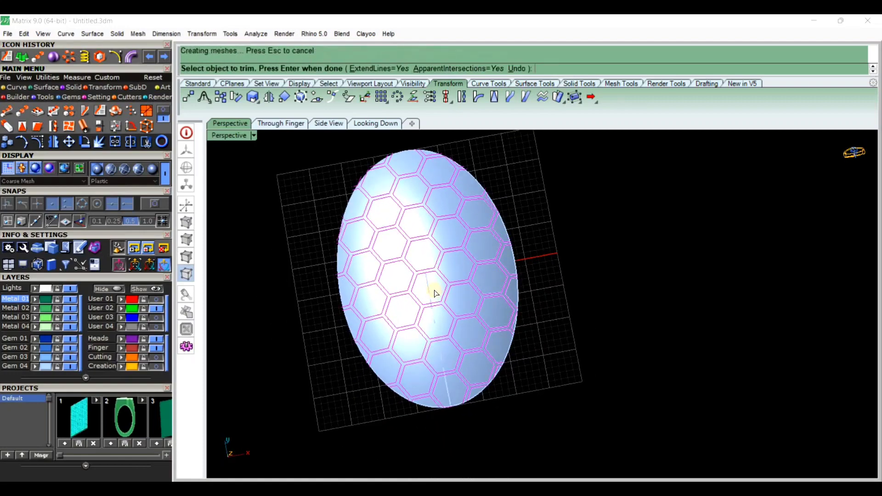
Step: Trim away the hexagonal cells below the central opening, choosing the surface wherever the pick is ambiguous
left_click(432, 326)
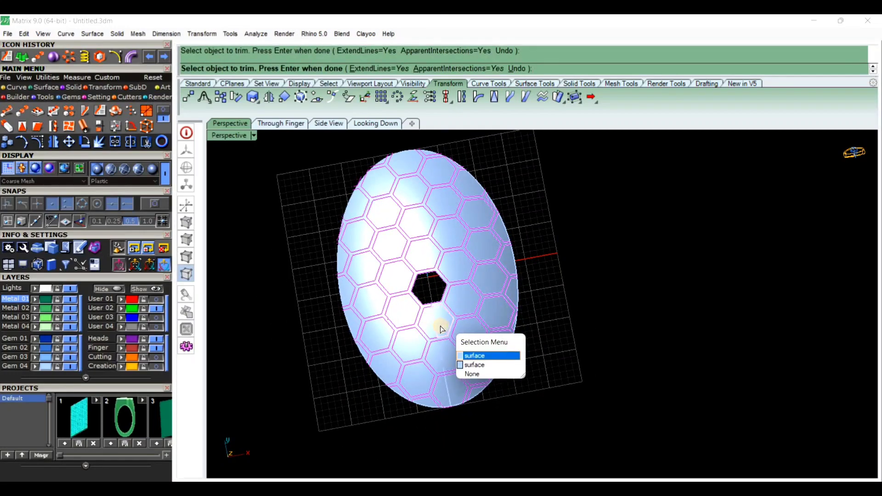
left_click(462, 355)
left_click(437, 340)
left_click(453, 366)
left_click(445, 354)
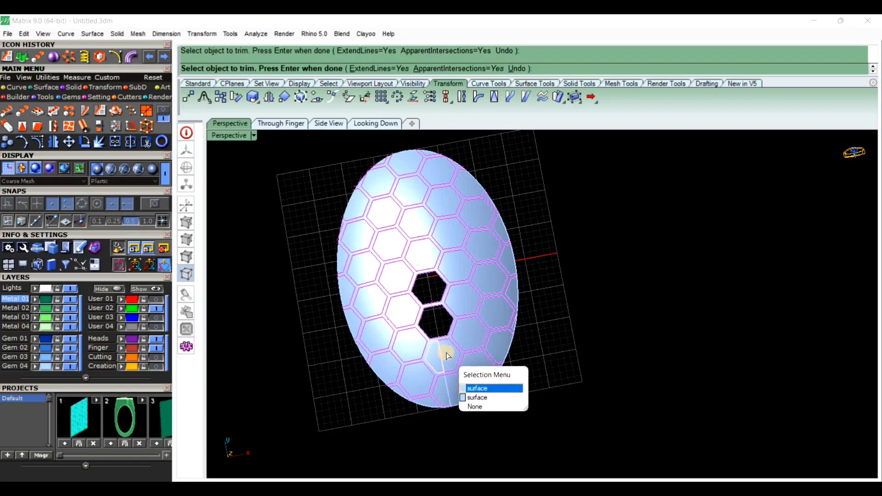
left_click(462, 390)
left_click(455, 387)
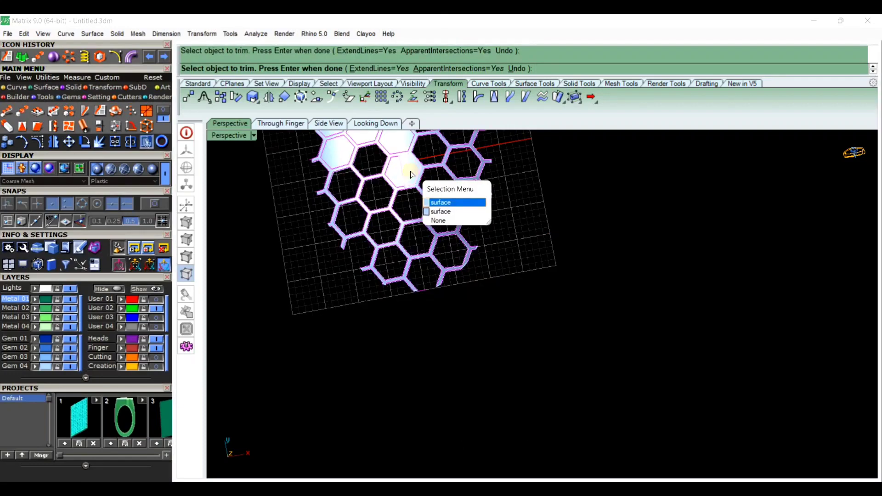
Step: Trim out the remaining hexagonal cells so only the lattice strips of the dome are left, and finish the trim
left_click(448, 201)
scroll(419, 230, "down", 5)
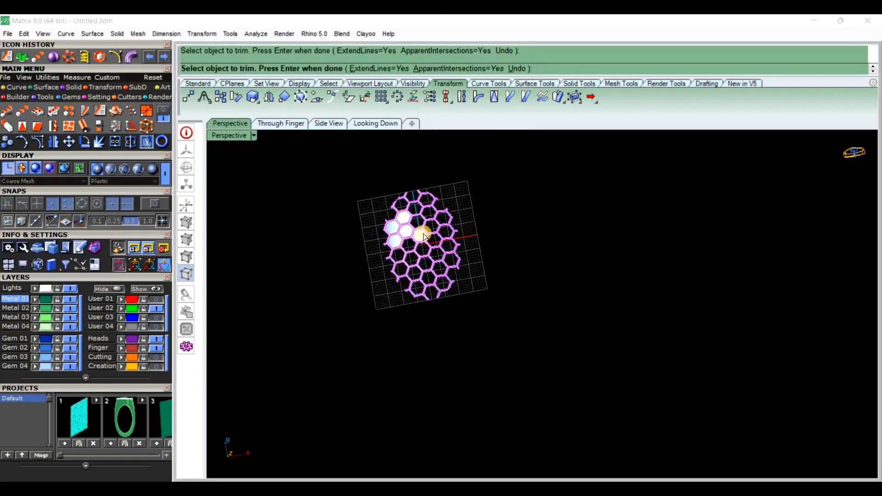
scroll(367, 245, "up", 5)
left_click(366, 241)
left_click(355, 220)
left_click(389, 195)
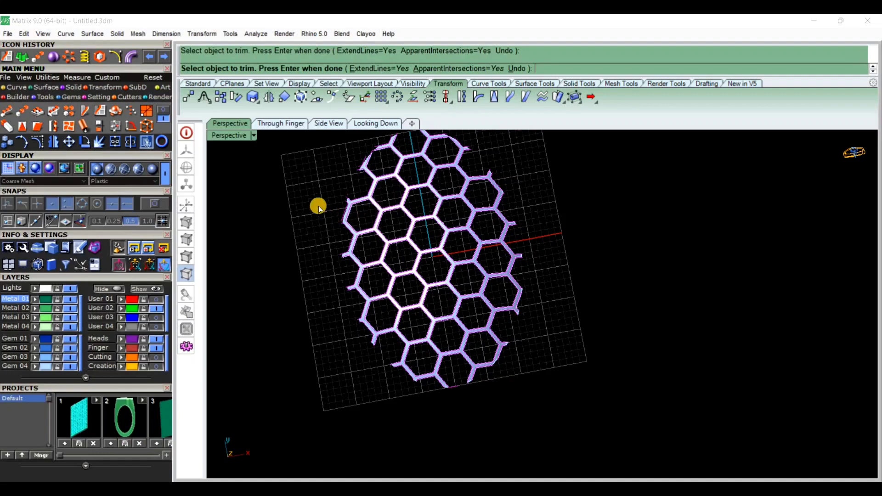
right_click(374, 302)
Step: With the Creation layer shown and User 02 hidden, extrude the trimmed hexagon lattice surface 0.6 as a solid
right_click_drag(374, 302, 153, 309)
right_click_drag(386, 293, 460, 276)
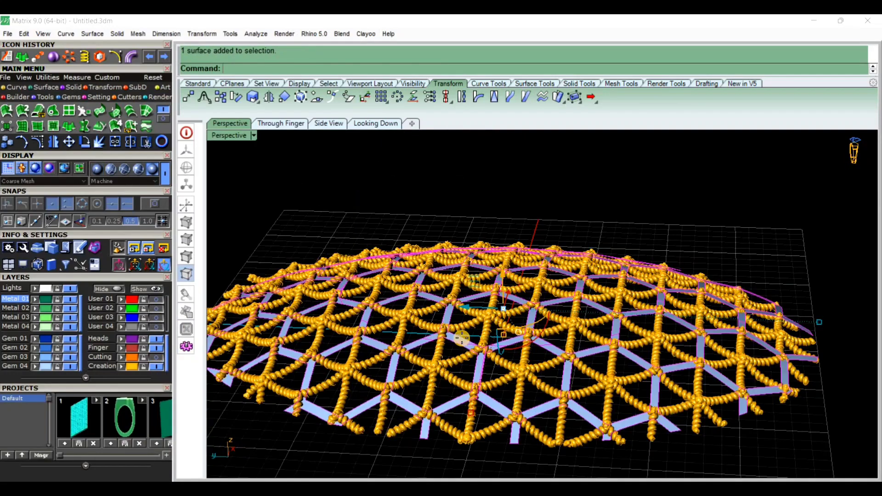
right_click(462, 338)
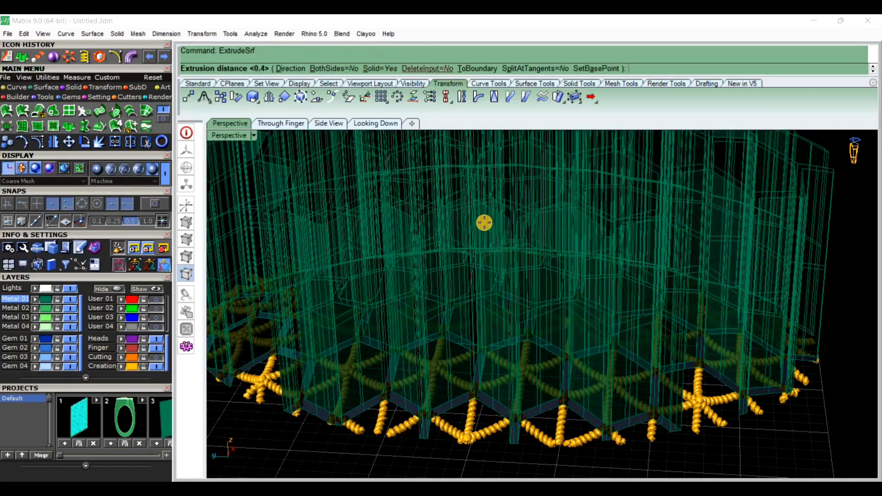
type(".6")
key("Return")
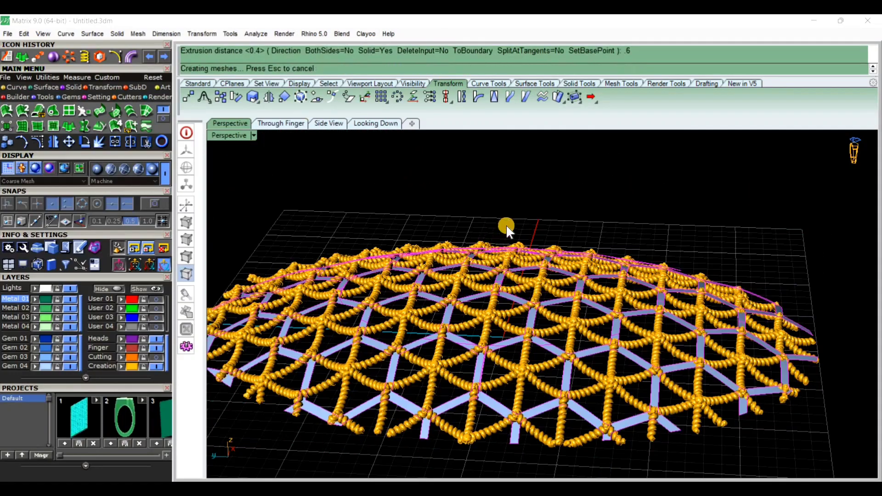
right_click_drag(502, 293, 508, 340)
right_click_drag(670, 223, 613, 196)
Step: Show the spheres on the Cutting layer and the oval outline curve on the User 01 layer
left_click(157, 357)
right_click_drag(386, 345, 366, 403)
scroll(404, 339, "down", 5)
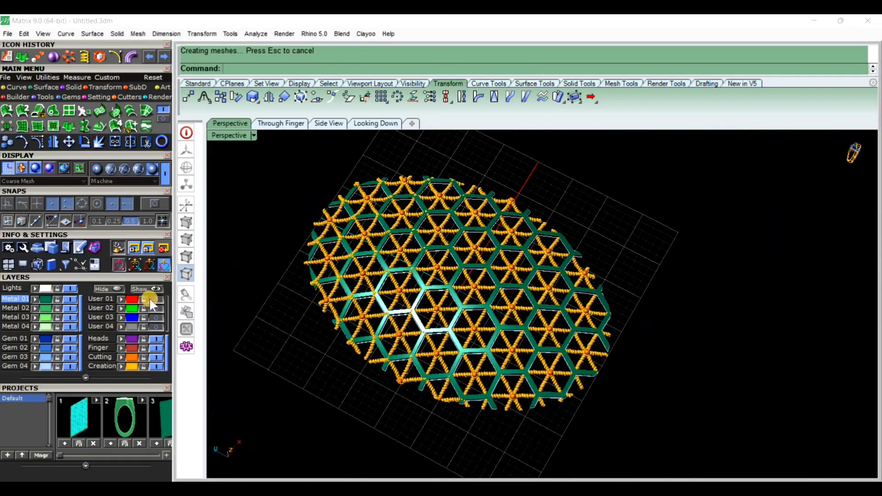
left_click(150, 299)
Step: Pipe the oval outline curve around the dome's base with a diameter of 0.300
scroll(391, 375, "up", 6)
left_click(470, 413)
scroll(470, 413, "down", 6)
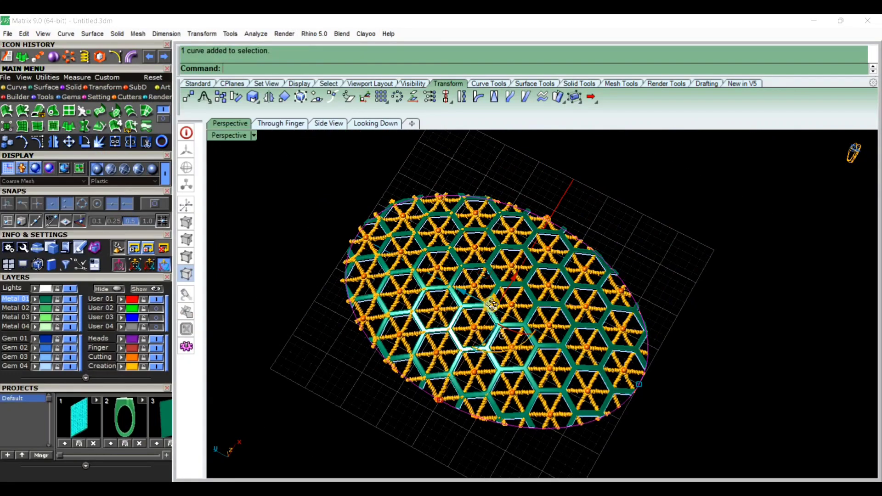
right_click_drag(491, 304, 488, 327)
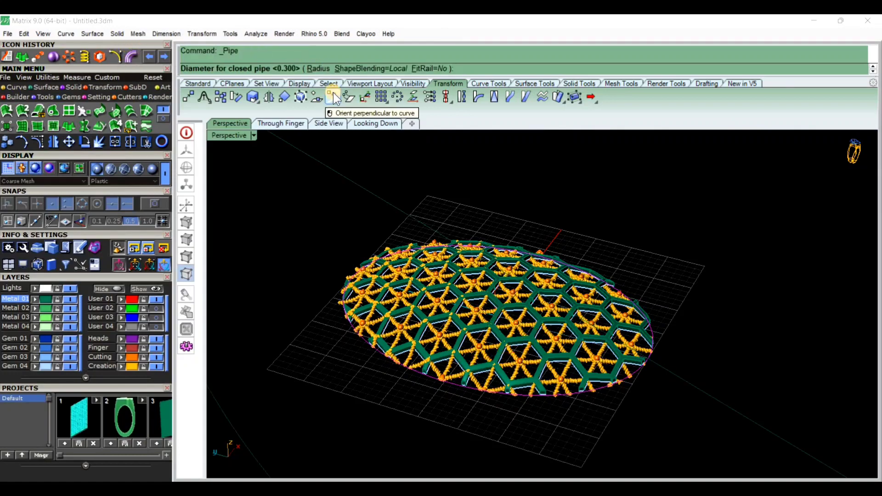
key("Return")
key("Return")
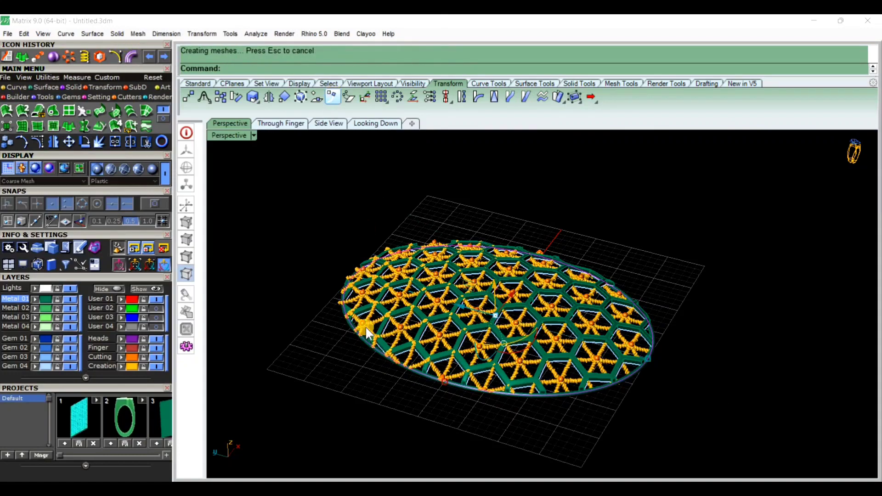
Step: Select everything on Metal 01 and move the hexagon lattice and rim pipe to the User 19 layer
right_click_drag(397, 396, 272, 400)
scroll(419, 386, "up", 5)
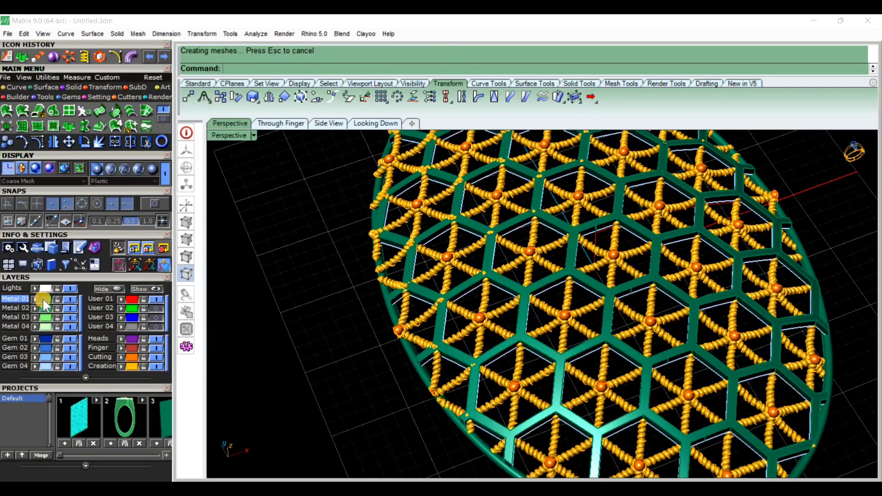
left_click(43, 300)
left_click(86, 378)
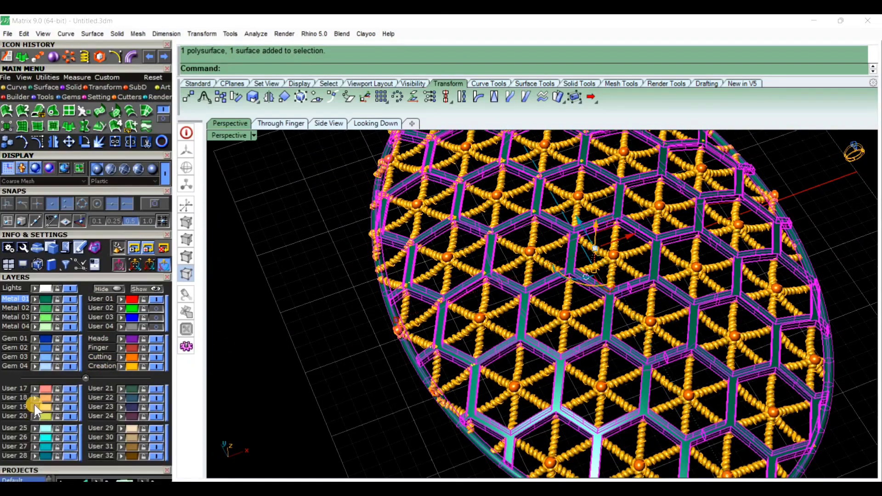
left_click(227, 390)
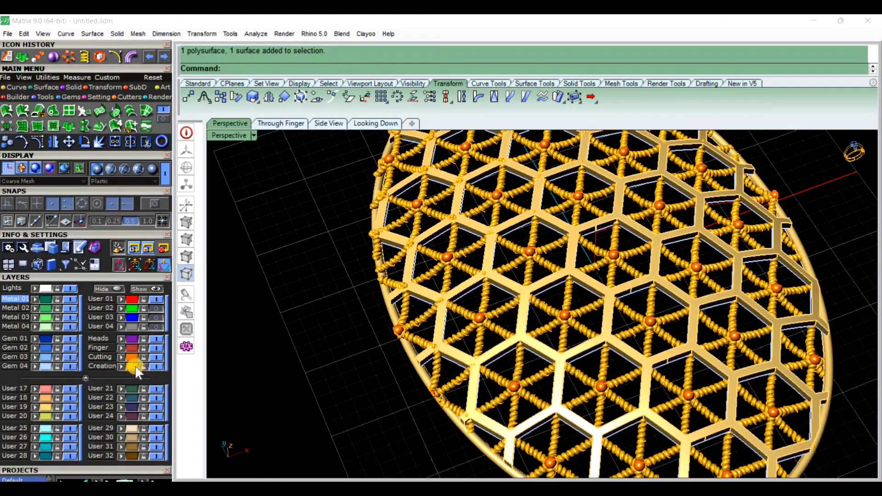
Step: Select everything on the Creation layer and move the helix curves and pipes to the User 20 layer
left_click(135, 367)
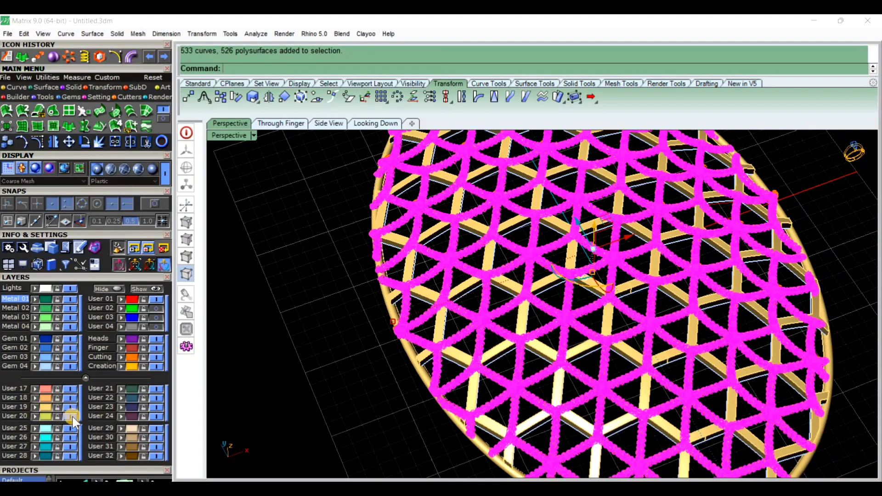
left_click(71, 416)
right_click_drag(317, 297, 461, 193)
scroll(460, 308, "down", 5)
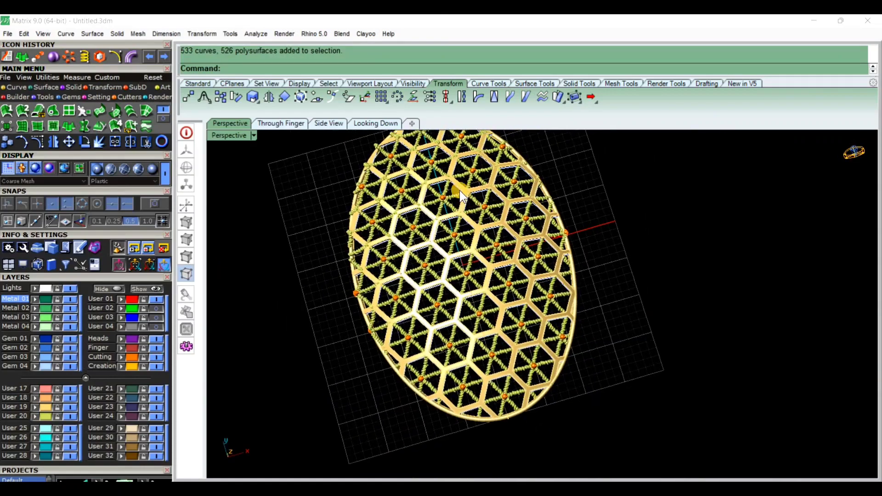
right_click_drag(408, 279, 481, 276)
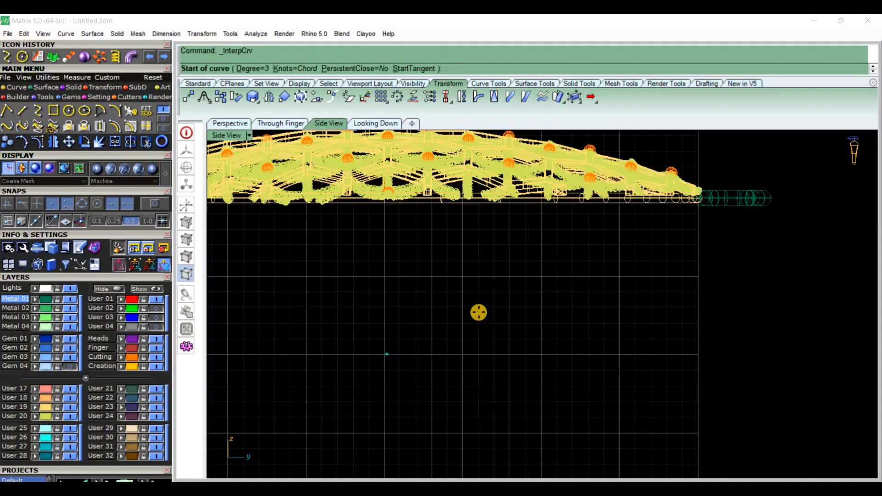
Step: Draw an asymmetric arched curve through interpolated points below the dome in the side view, with both ends on the same grid line
left_click(483, 310)
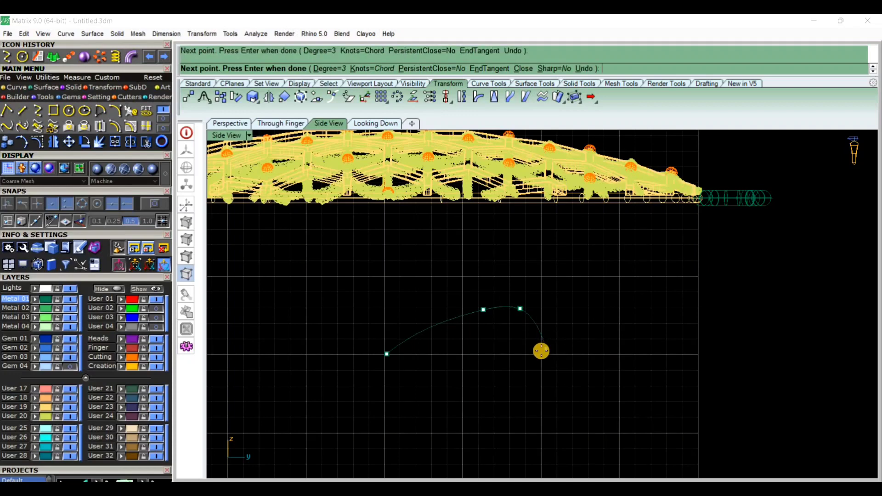
left_click(541, 355)
key("Return")
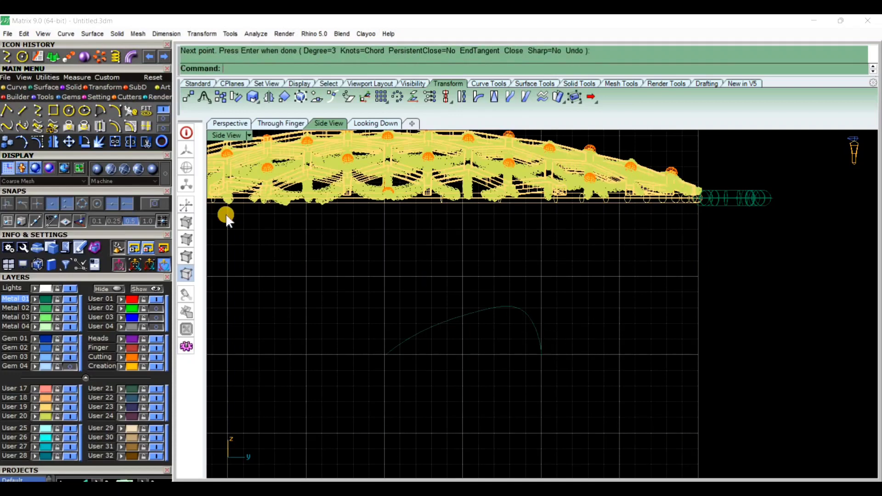
Step: Reshape the arched curve through its control points, lowering the slope near its start and rounding its crest
left_click(69, 166)
scroll(508, 312, "up", 3)
left_click_drag(538, 294, 496, 308)
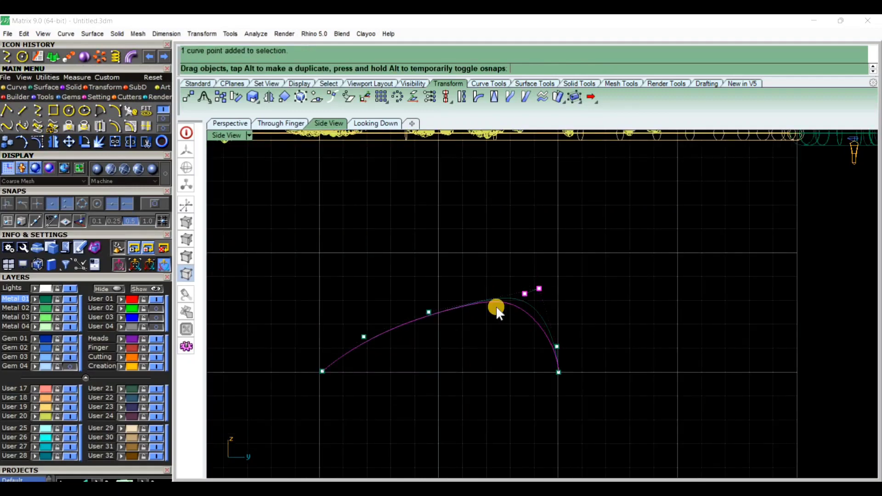
left_click_drag(429, 312, 427, 305)
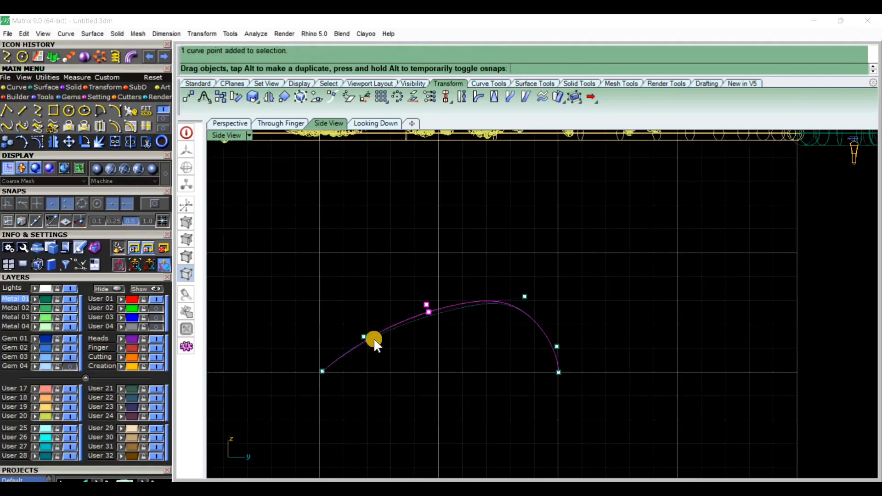
left_click(364, 337)
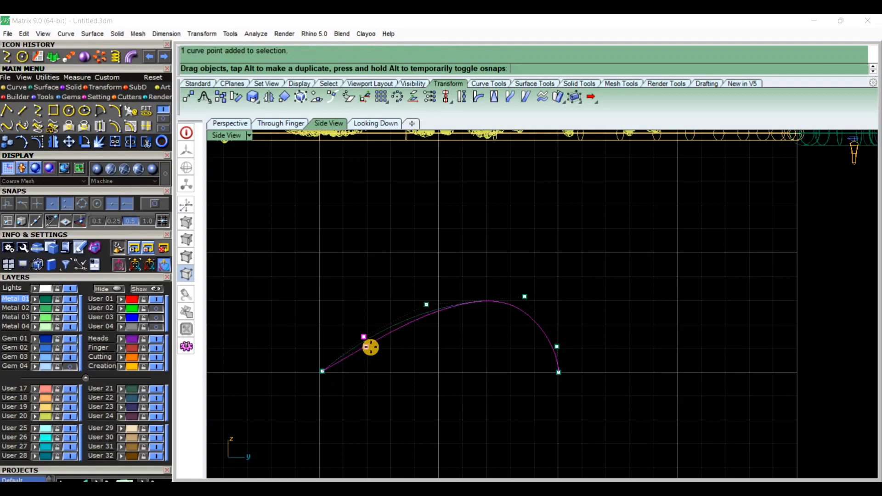
left_click(487, 343)
scroll(496, 346, "down", 4)
scroll(530, 347, "up", 13)
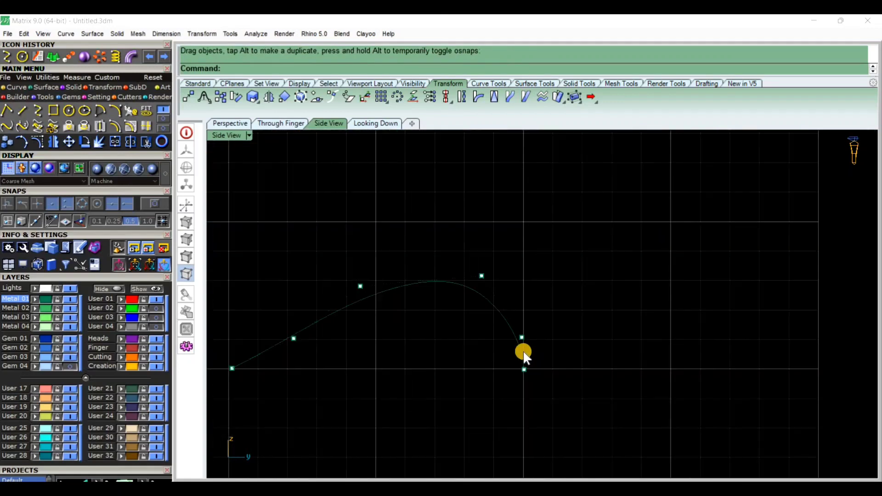
scroll(559, 332, "down", 8)
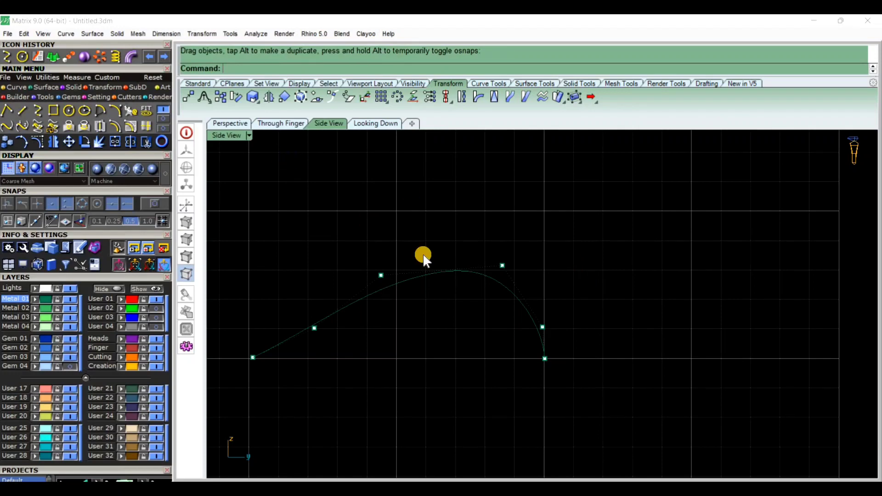
Step: Leave control-point editing and hide the User 19, User 20, Cutting and User 01 layers
key("Escape")
left_click_drag(438, 301, 363, 251)
scroll(363, 251, "down", 4)
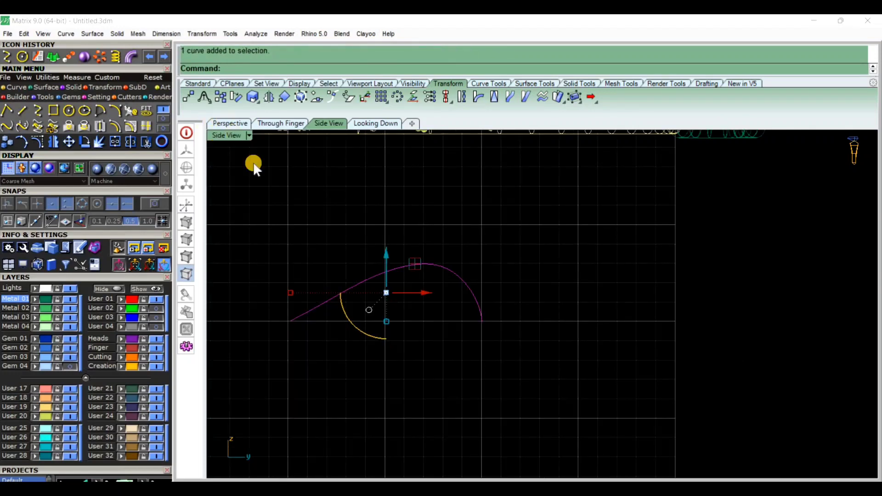
left_click(228, 123)
left_click(330, 123)
scroll(531, 298, "down", 4)
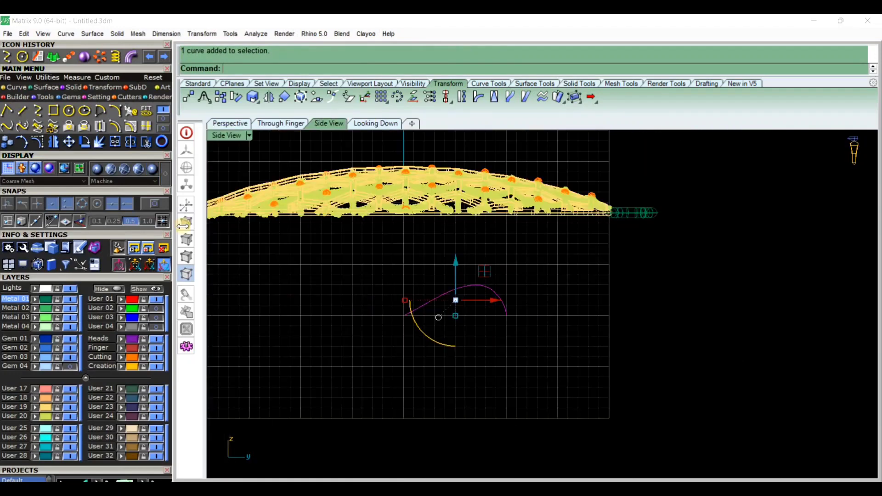
left_click(73, 412)
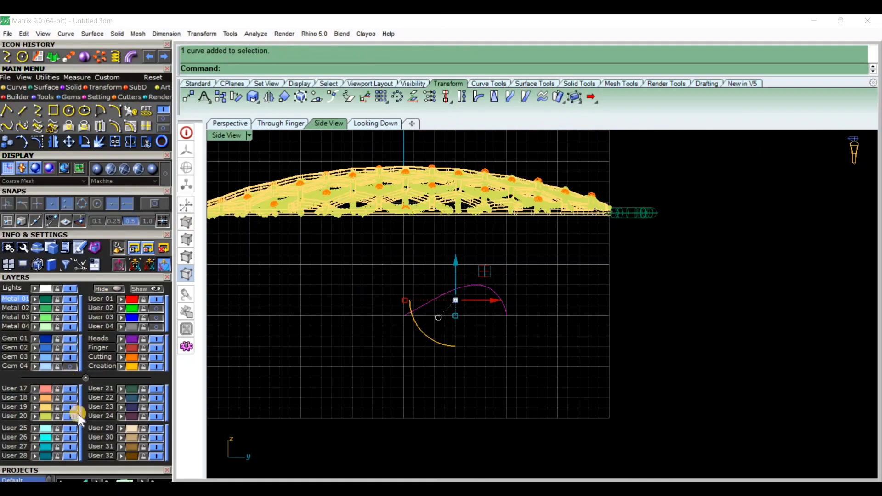
left_click(157, 357)
scroll(527, 297, "up", 4)
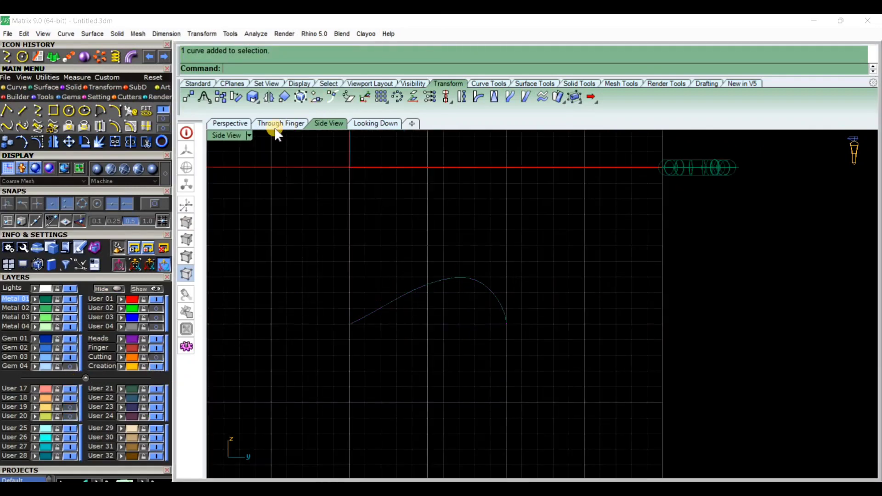
left_click(375, 128)
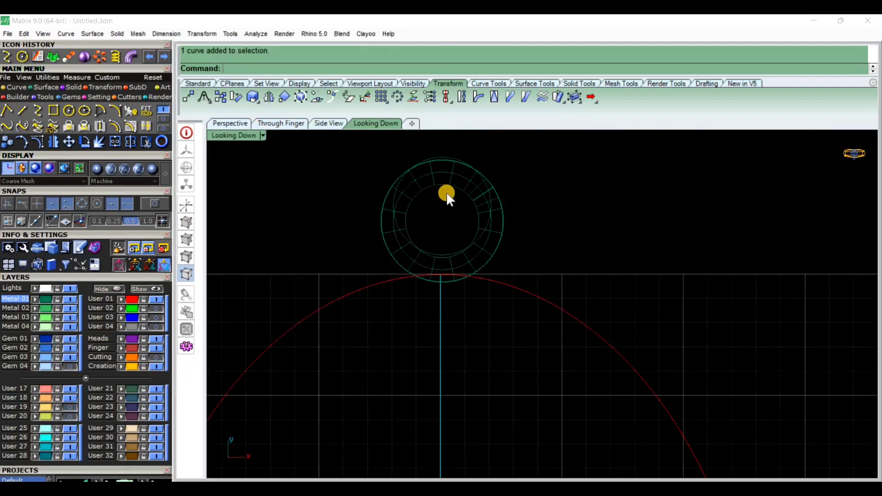
left_click(156, 300)
scroll(487, 264, "up", 5)
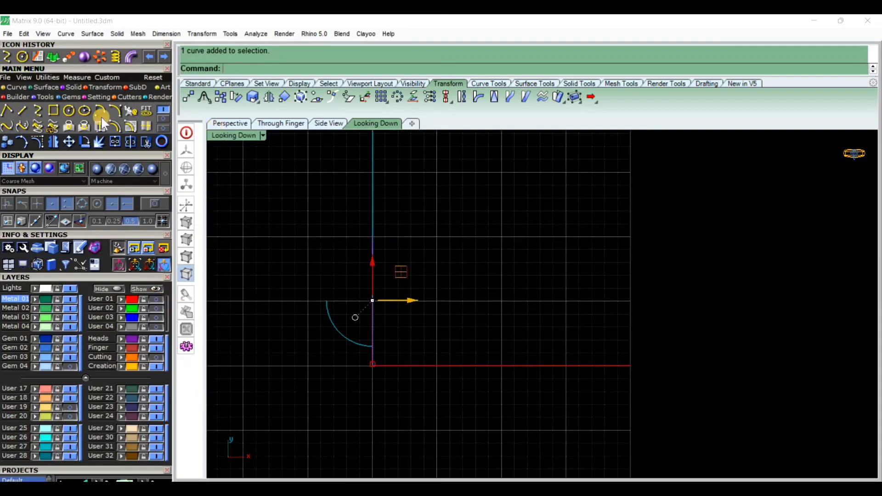
left_click(50, 139)
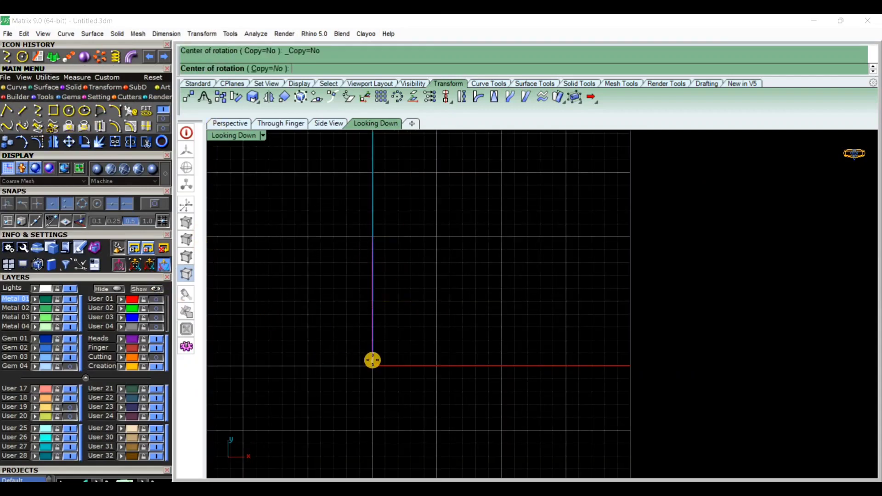
left_click(375, 360)
left_click(375, 359)
left_click(418, 235)
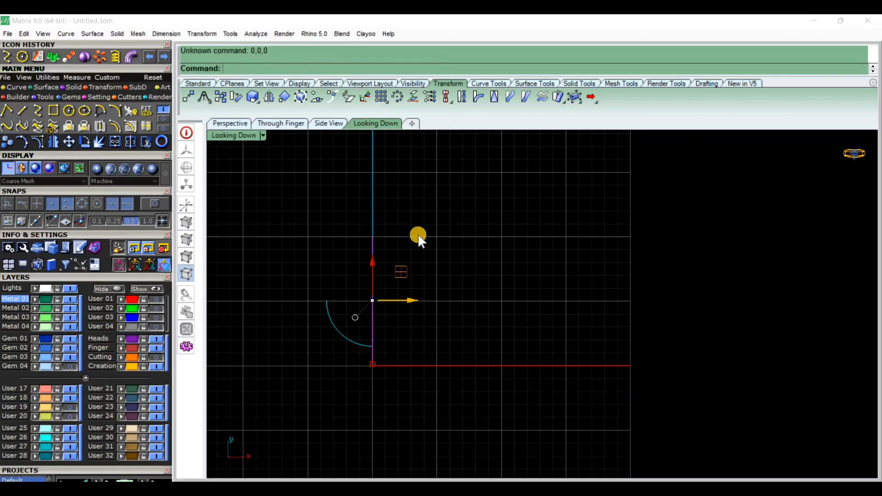
Step: Rotate the arched curve about its end at the origin so it leans slightly left of the vertical axis in the looking-down view
left_click(343, 332)
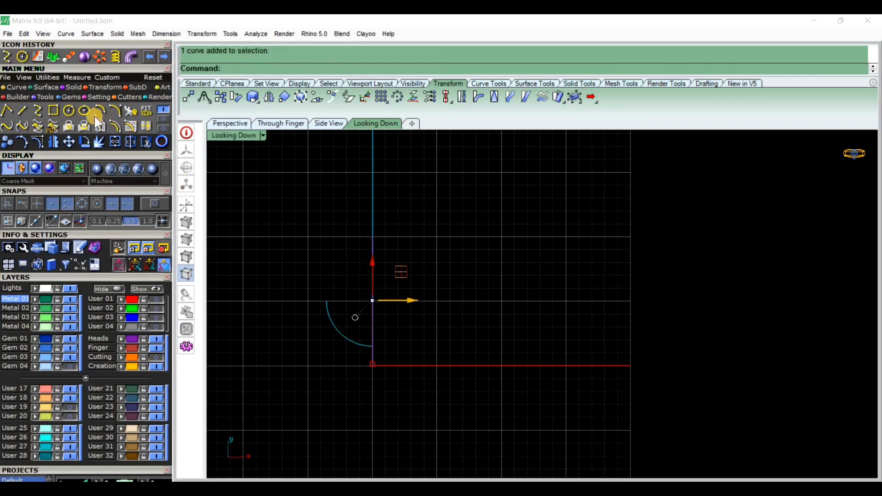
left_click(85, 143)
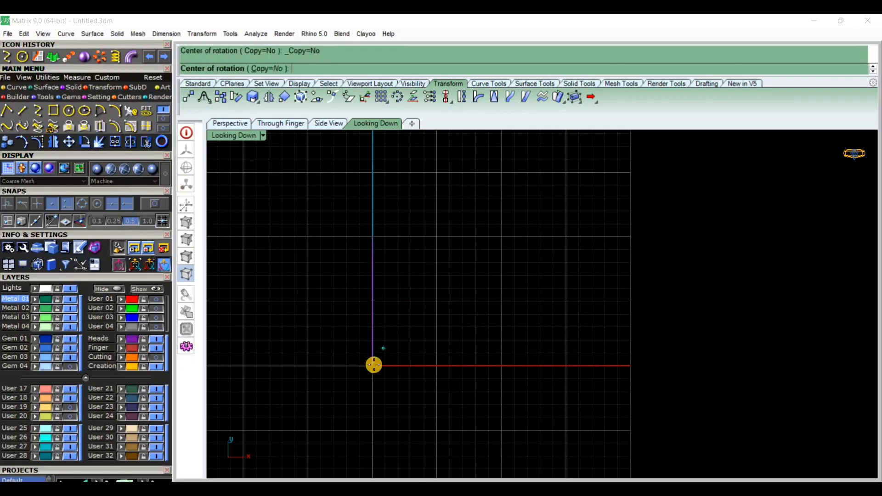
left_click(374, 365)
left_click(374, 155)
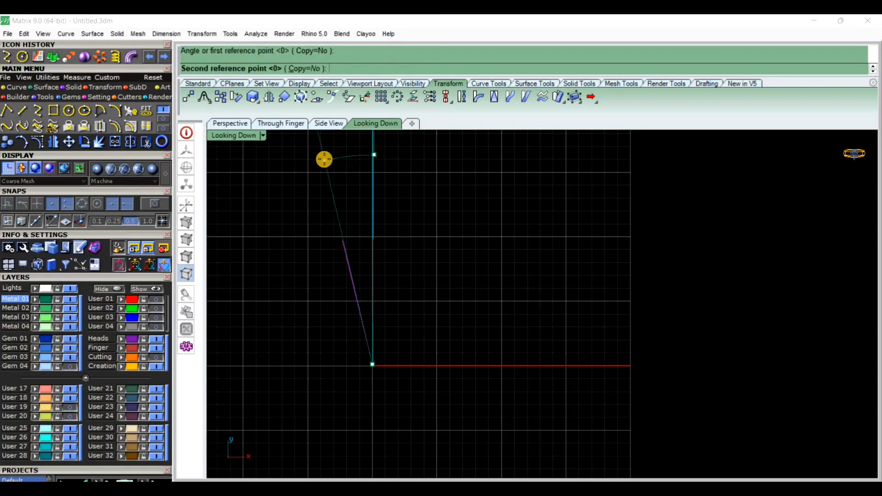
left_click(324, 159)
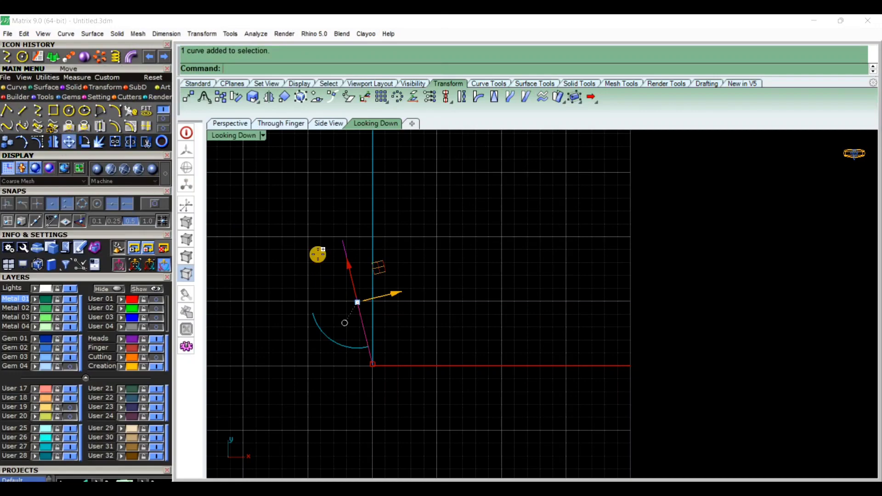
Step: Mirror a copy of the tilted curve across the vertical axis from 0,0,0 to form a V
type("0,0,0")
key("Return")
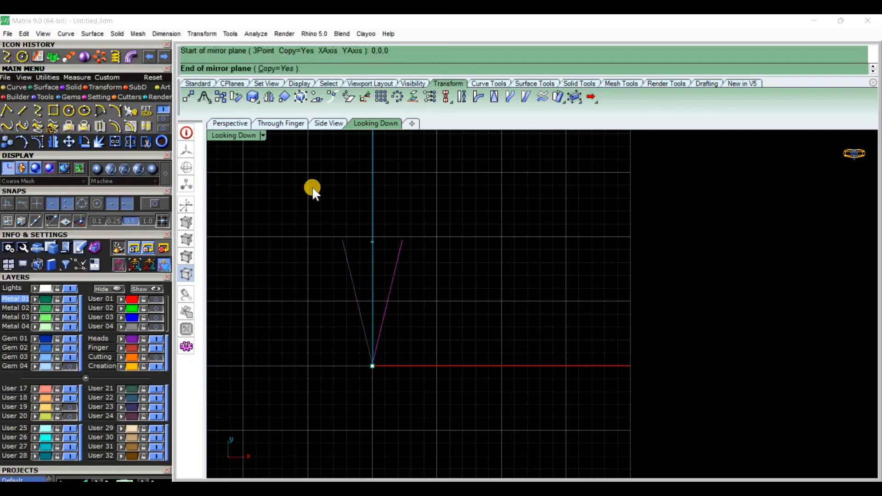
key("Escape")
Step: Move both arched curves straight up to about the level of the ring and the ground plane
left_click(230, 124)
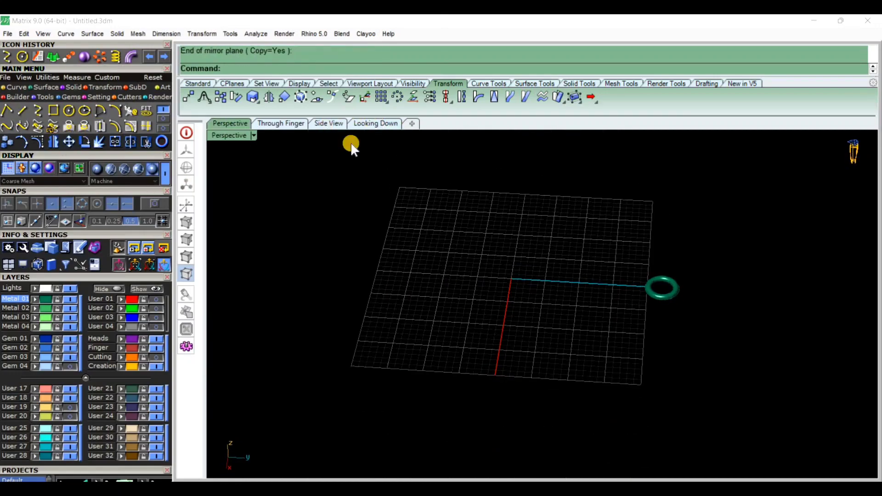
left_click(329, 123)
right_click_drag(392, 213, 408, 269)
left_click(280, 123)
mouse_move(390, 190)
right_mouse_down()
mouse_move(396, 206)
mouse_move(407, 188)
right_mouse_up()
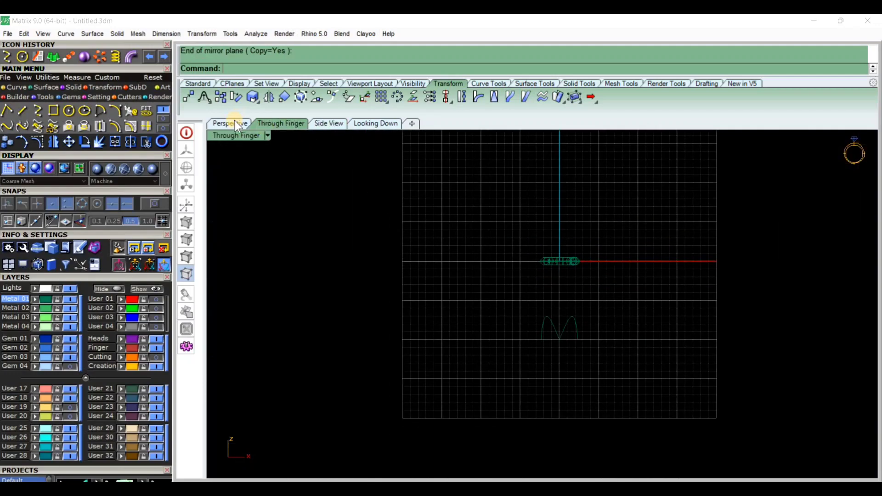
left_click(233, 124)
right_click_drag(339, 284, 349, 152)
left_click(281, 123)
left_click_drag(561, 288, 561, 216)
left_click(243, 125)
Step: Loft a surface between the two arched curves
left_click(496, 378)
right_click_drag(496, 377, 617, 225)
scroll(598, 288, "up", 2)
scroll(596, 322, "down", 2)
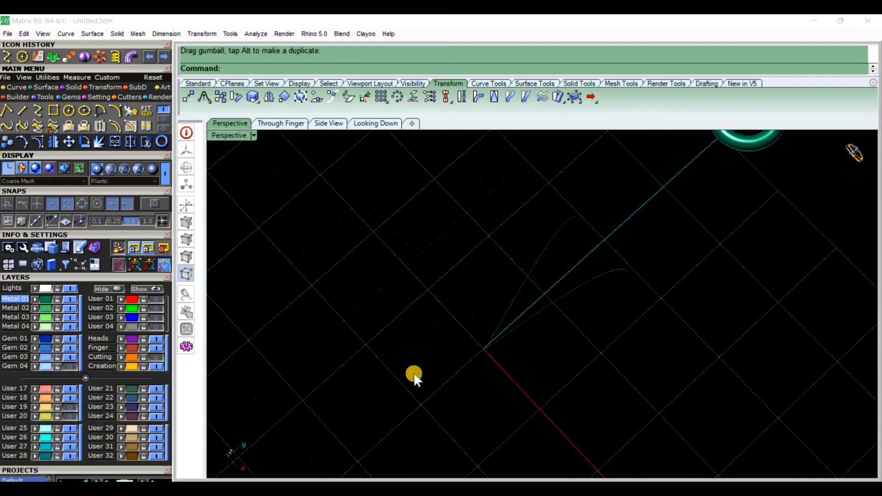
left_click_drag(415, 374, 653, 202)
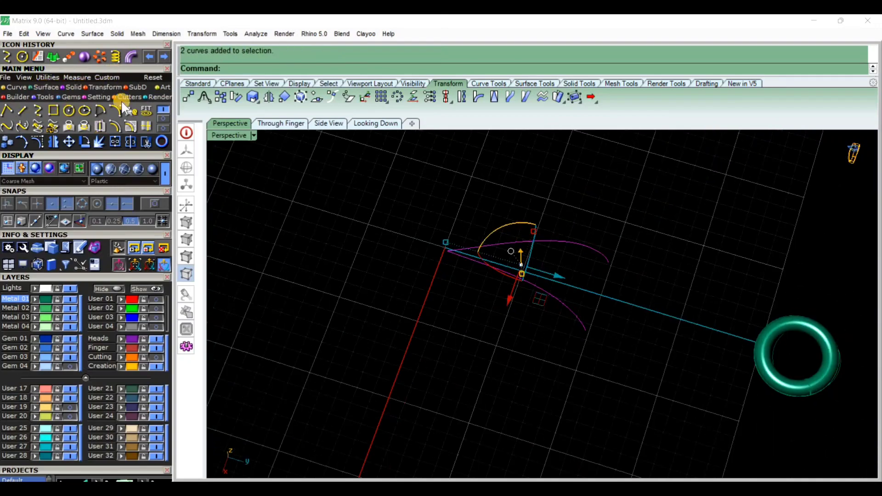
left_click(133, 110)
left_click(591, 356)
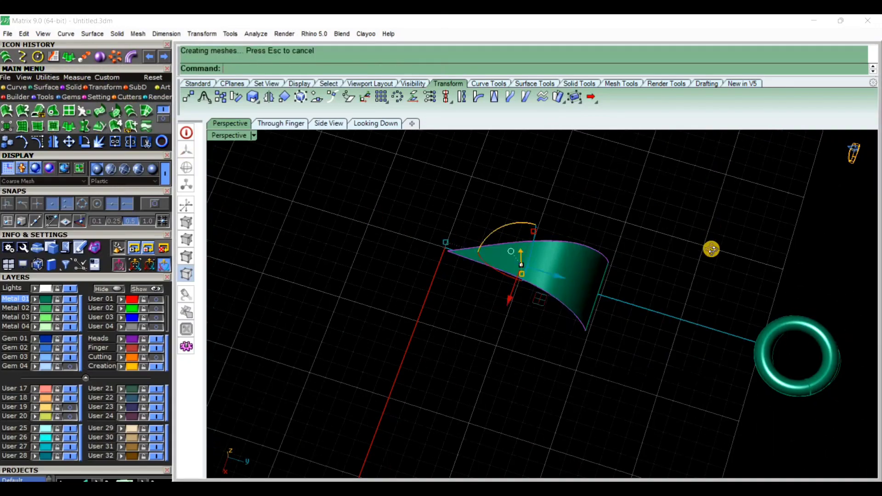
right_click_drag(712, 249, 749, 209)
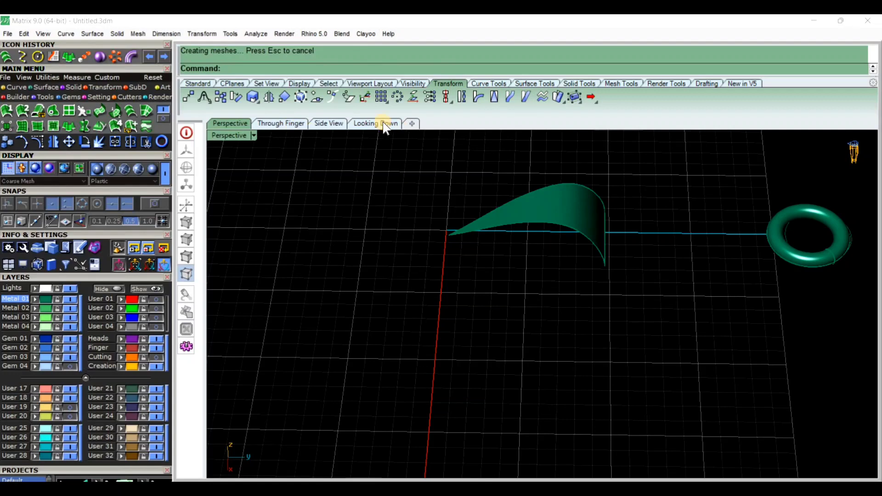
Step: Shift the lofted surface and its two curves vertically so their ends rest on the horizontal axis in the side view
left_click(292, 123)
left_click(329, 123)
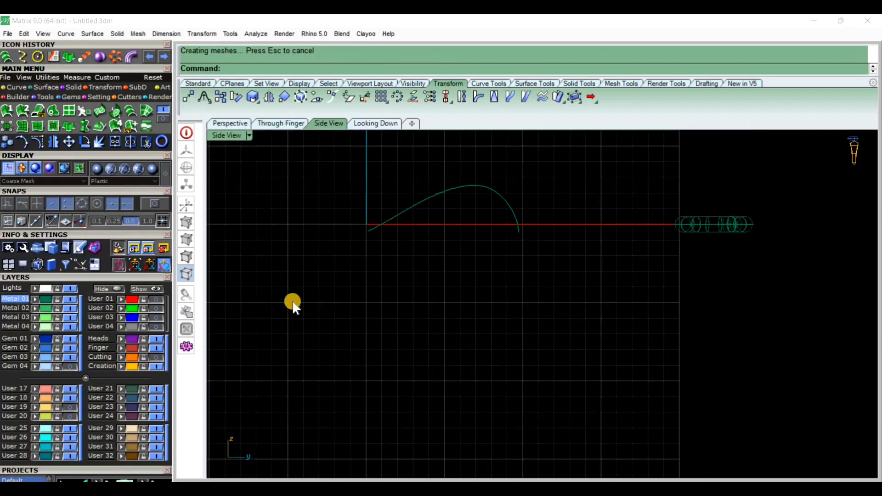
left_click_drag(293, 300, 547, 158)
left_click_drag(442, 170, 445, 161)
left_click_drag(469, 195, 473, 199)
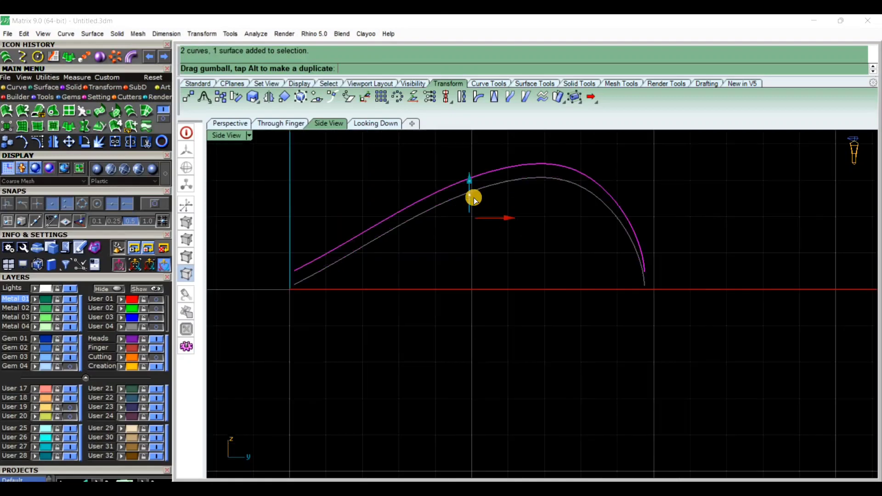
Step: Mirror a copy of the surface and its curves across the horizontal axis from 0,0,0 to form a closed teardrop
left_click(325, 122)
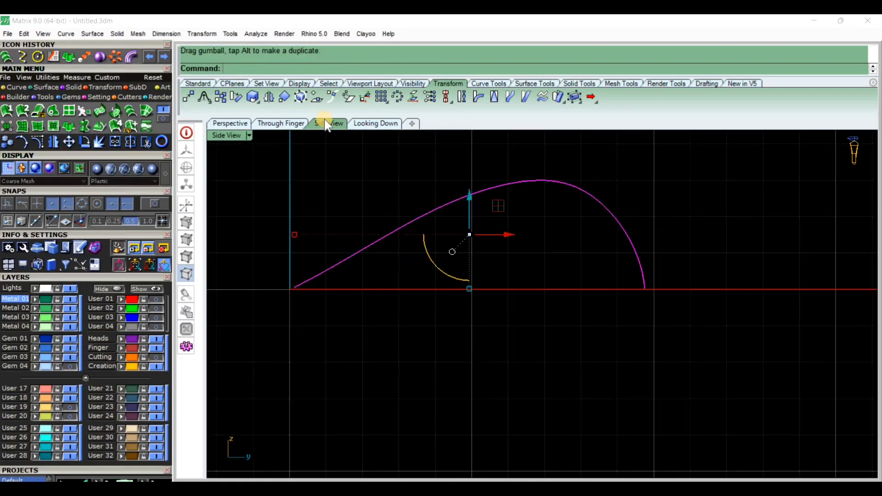
left_click(61, 141)
left_click(415, 281)
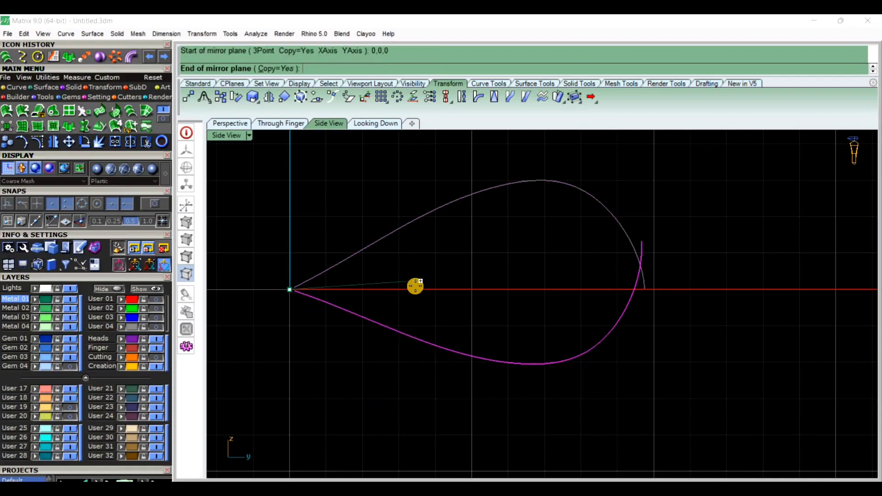
left_click(428, 288)
left_click(335, 153)
left_click(225, 122)
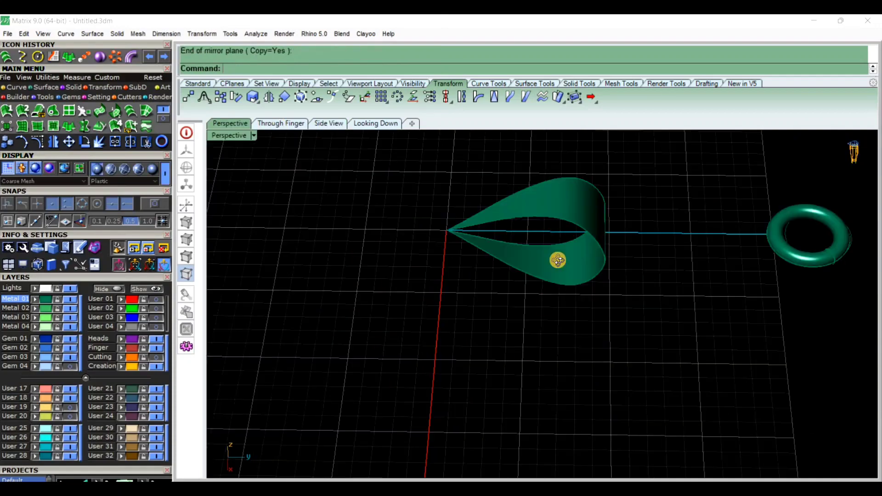
Step: Select both halves of the teardrop and move them along the y axis so the pointed end reaches the ring
right_click_drag(557, 260, 296, 354)
left_click_drag(619, 200, 442, 315)
right_click_drag(442, 315, 437, 291)
left_click_drag(437, 291, 598, 331)
left_click(598, 334)
right_click(599, 334)
right_click_drag(598, 334, 585, 176)
scroll(605, 195, "up", 5)
right_click_drag(586, 213, 612, 223)
left_click(617, 183)
scroll(617, 184, "down", 5)
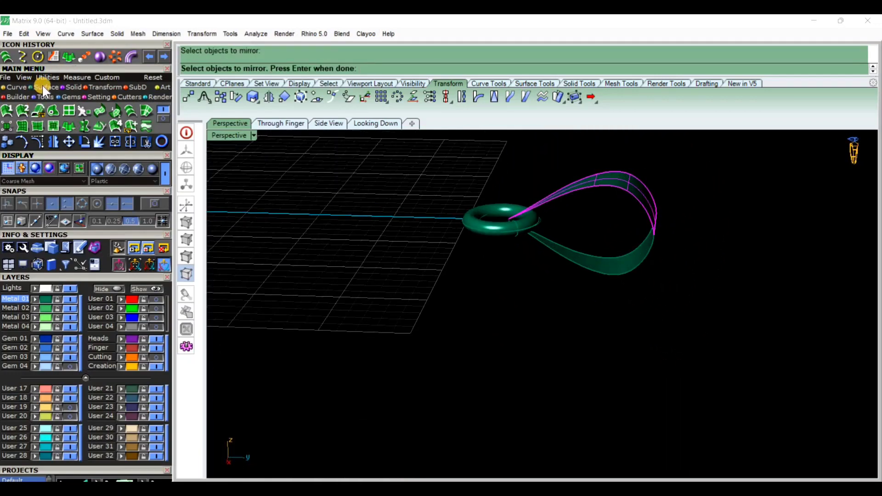
scroll(51, 113, "down", 1)
Step: Offset the upper teardrop surface inward by 0.2 as a solid, flipping the offset direction with FlipAll
left_click(73, 112)
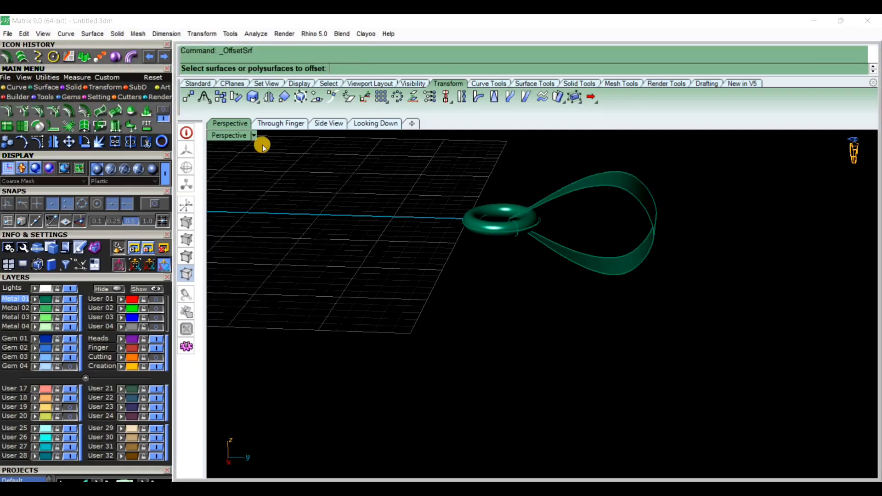
left_click(69, 111)
left_click(599, 184)
key("Return")
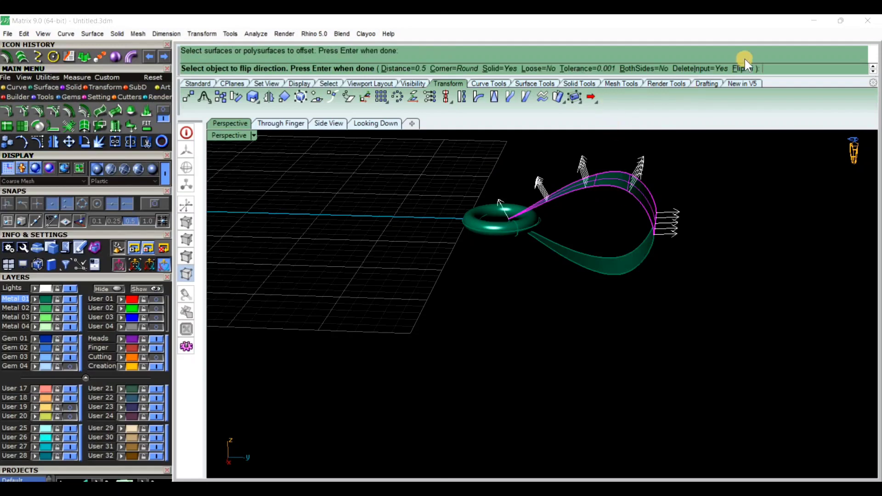
left_click(746, 73)
right_click_drag(709, 138, 699, 141)
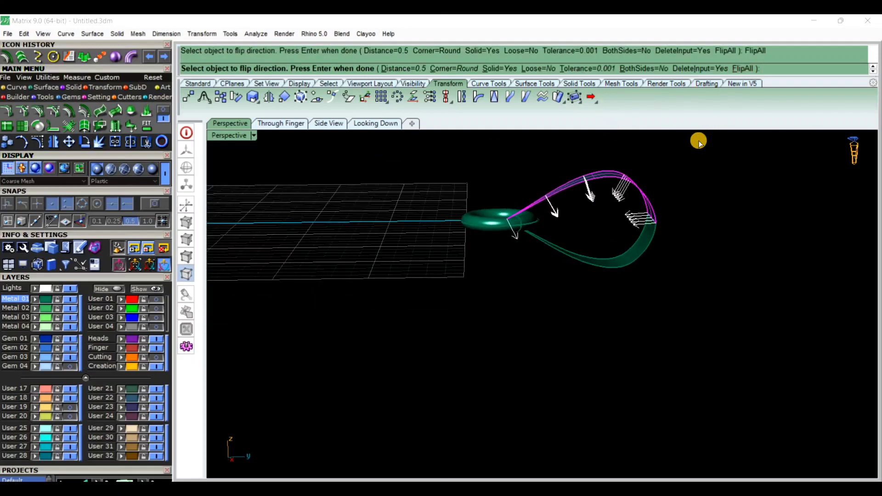
type(".2")
key("Return")
key("Return")
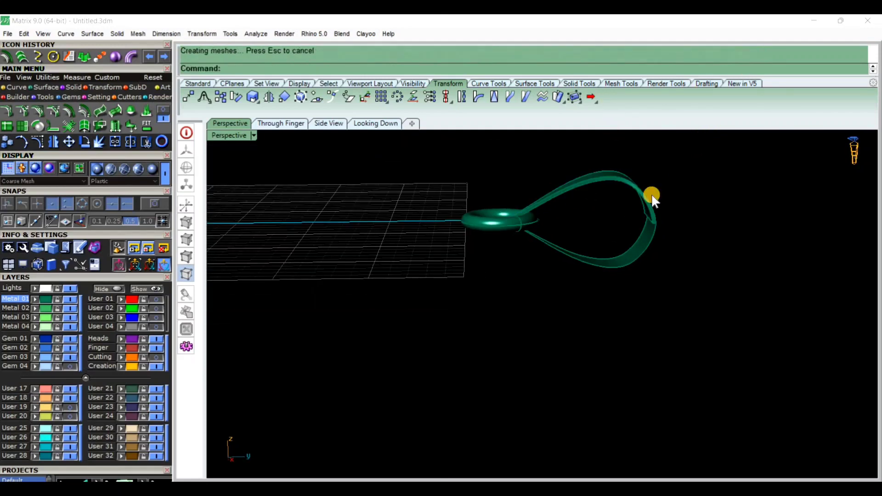
Step: Mirror a copy of the thickened upper bail half across the horizontal axis from 0,0,0 in the side view
scroll(652, 194, "up", 6)
left_click(639, 204)
left_click(680, 243)
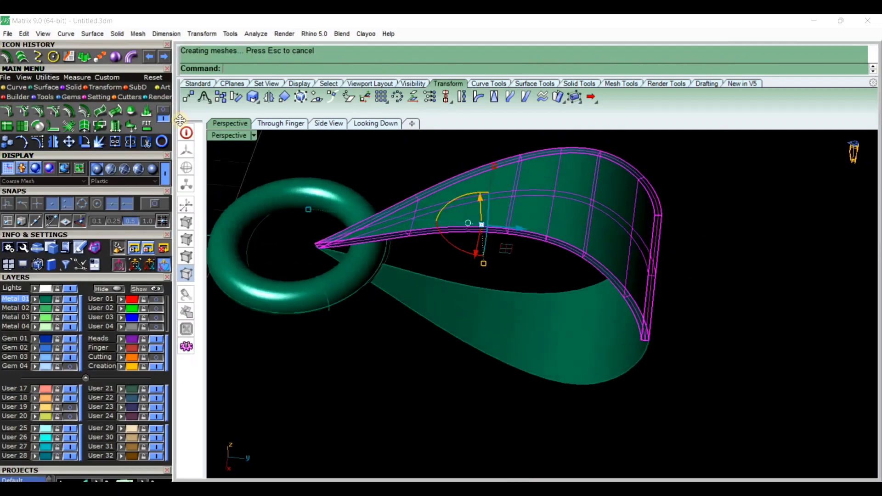
key("F3")
right_click_drag(746, 251, 452, 299)
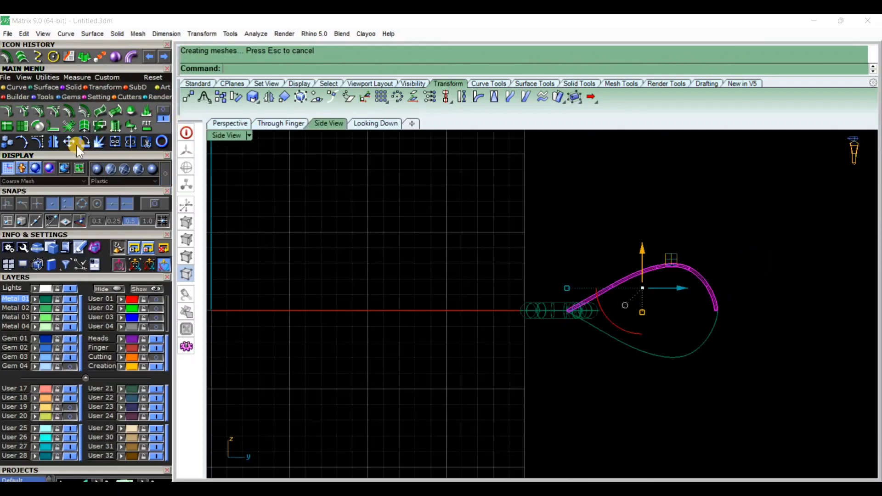
left_click(731, 310)
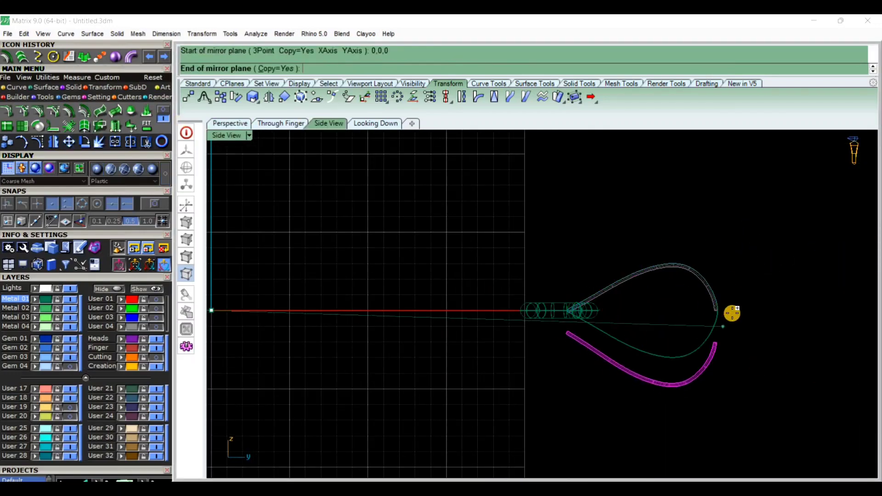
left_click(825, 290)
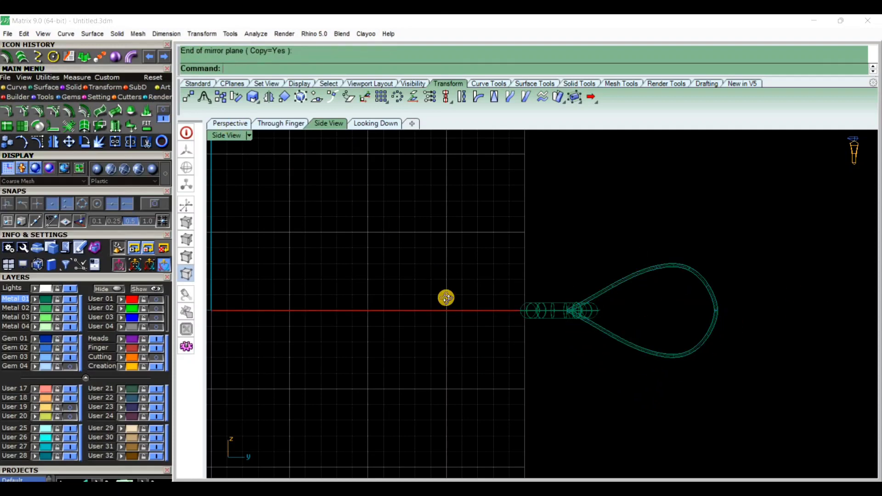
Step: Return to the perspective view and turn on the User 19 and User 20 layers to show the whole pendant
key("F4")
mouse_move(446, 297)
right_mouse_down()
mouse_move(661, 266)
mouse_move(530, 325)
mouse_move(464, 369)
right_mouse_up()
scroll(465, 369, "down", 10)
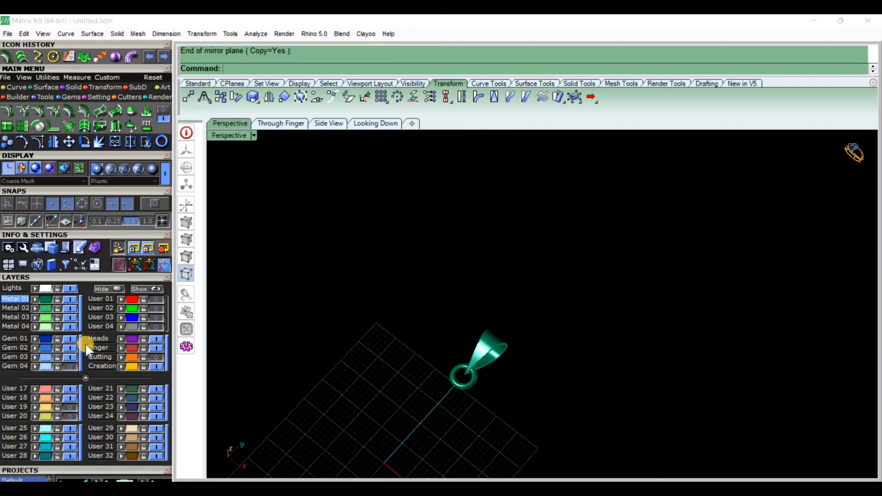
left_click(82, 416)
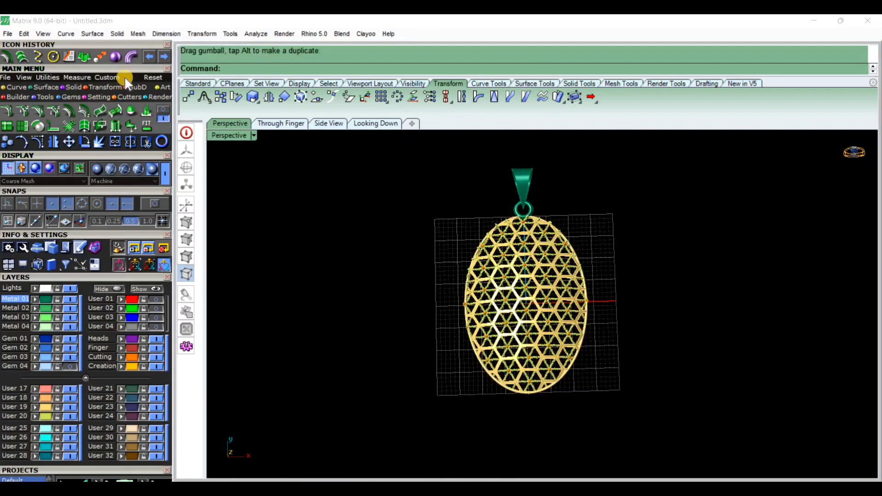
Step: Select the whole pendant with its ring and bail and assign the V-Ray Yellow Gold material in a lighter 14KY shade
left_click(101, 111)
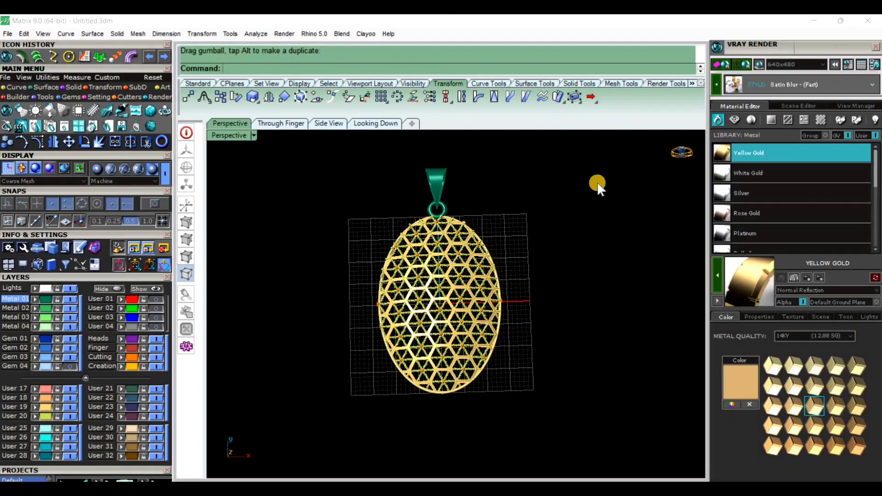
scroll(597, 184, "down", 4)
left_click_drag(350, 372, 595, 177)
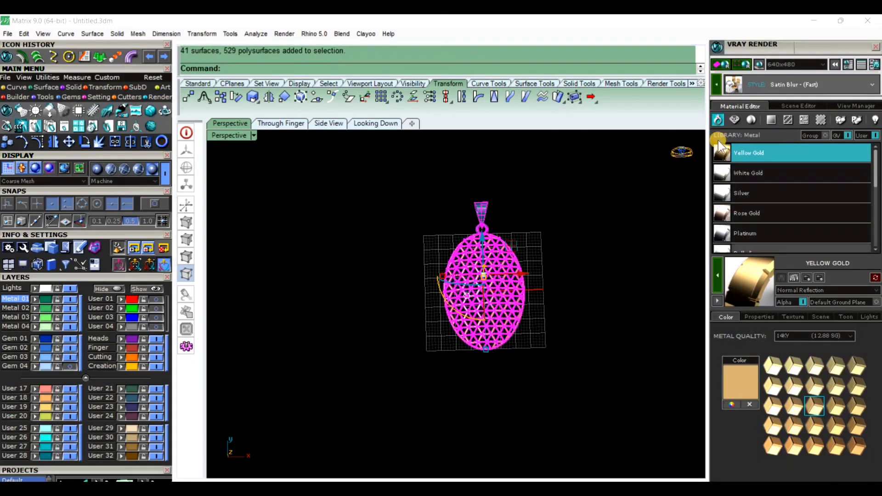
left_click(728, 275)
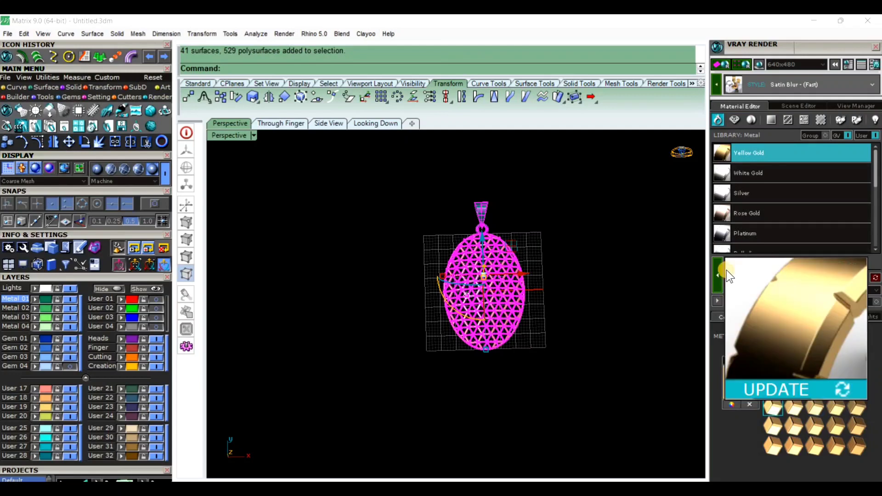
left_click(716, 267)
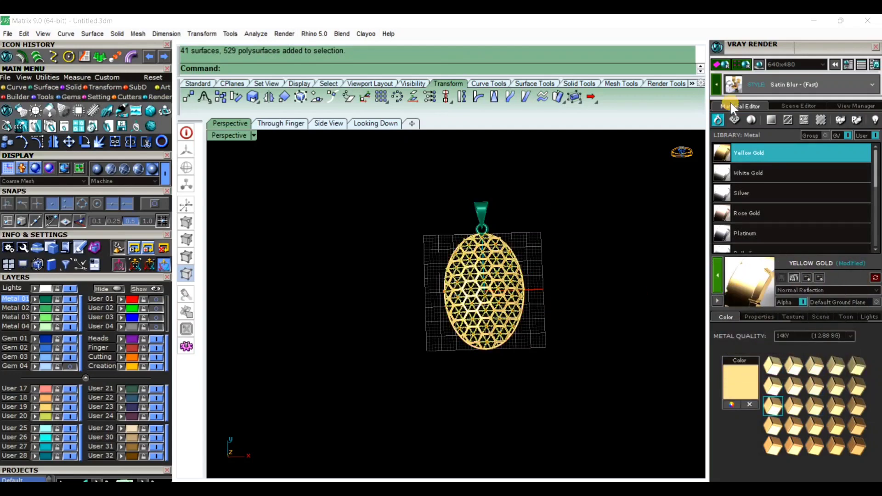
Step: Set the render size to 1600x1200 and apply the White Reflective Blur material to a ground plane under the pendant
left_click(771, 118)
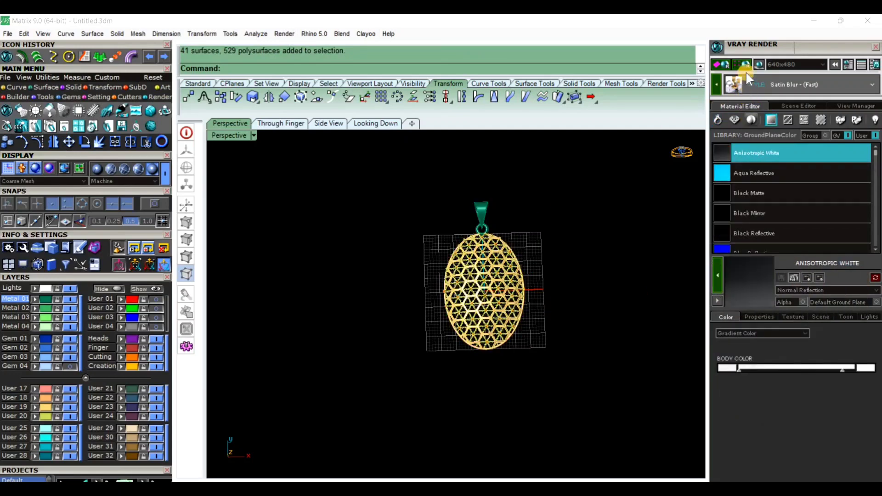
scroll(754, 199, "down", 3)
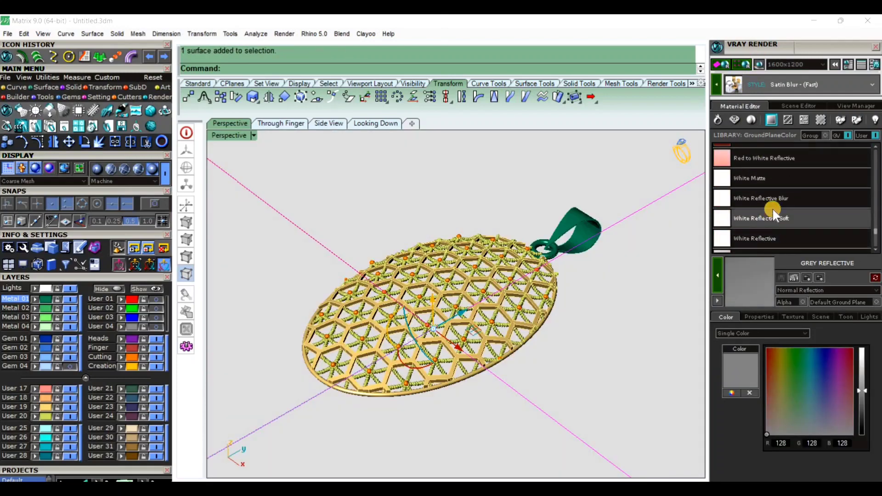
left_click(765, 202)
left_click(713, 278)
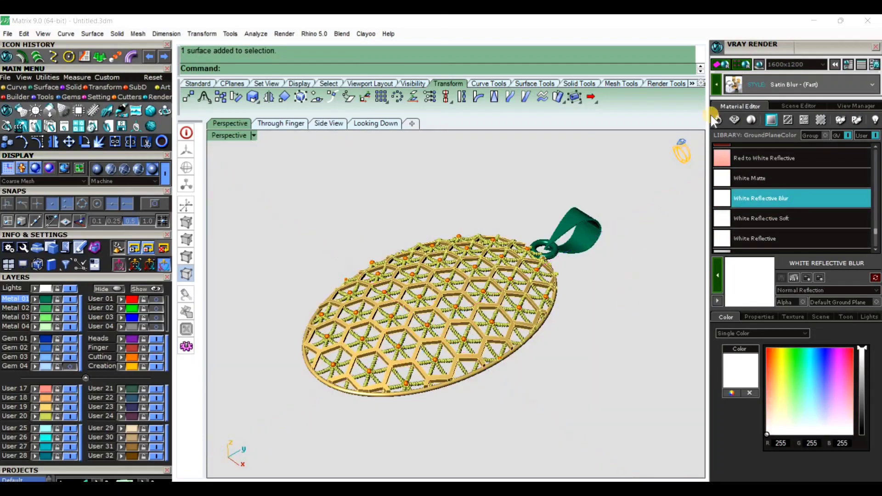
Step: Render the gold pendant with V-Ray and fit the full image in the frame buffer at 50% zoom
left_click(722, 63)
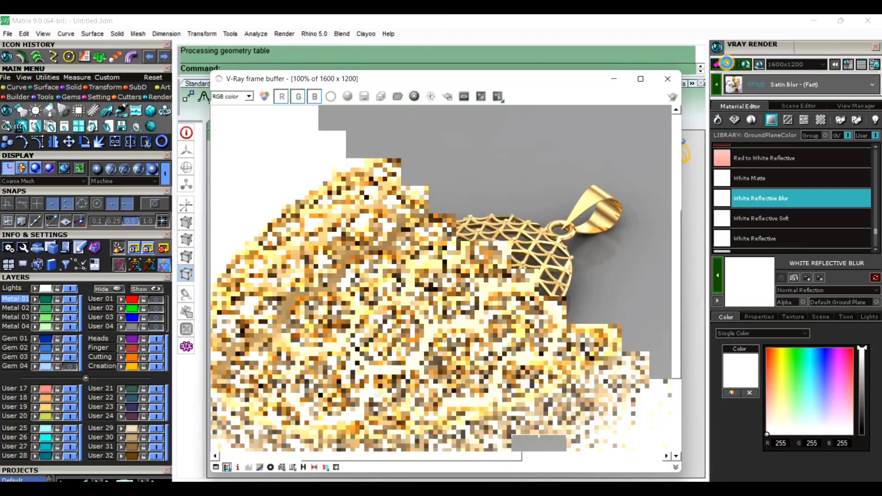
scroll(473, 309, "down", 2)
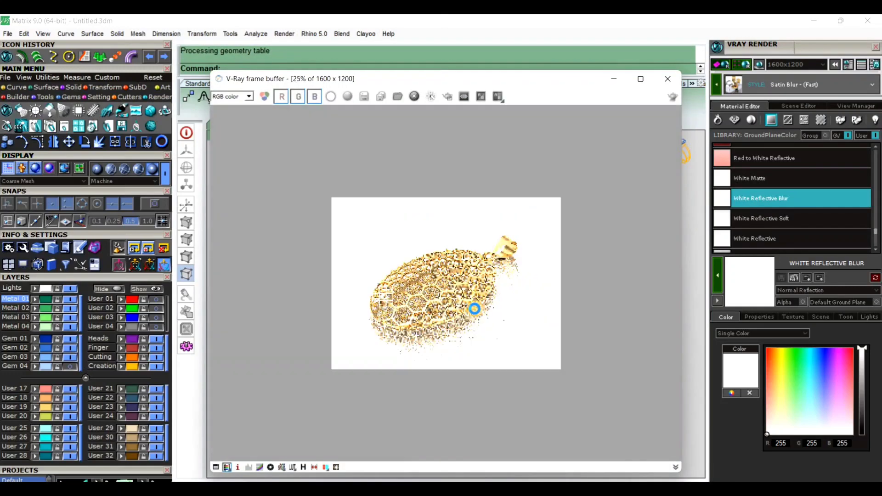
scroll(474, 309, "up", 1)
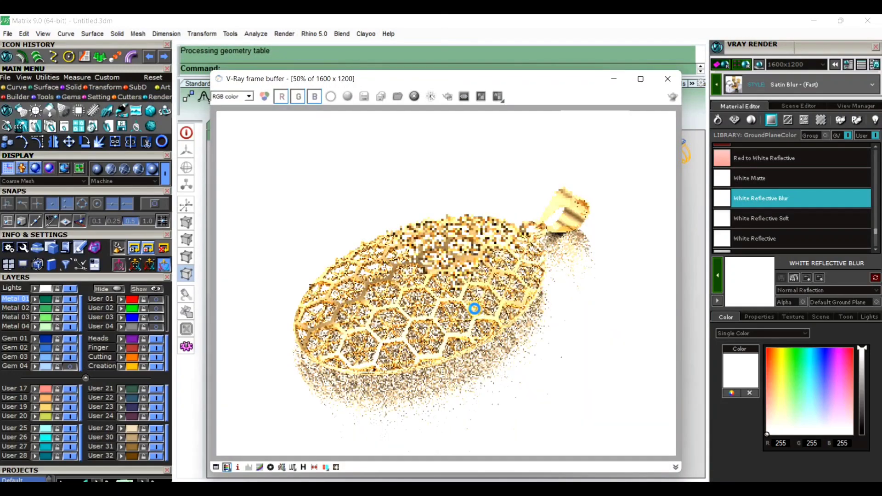